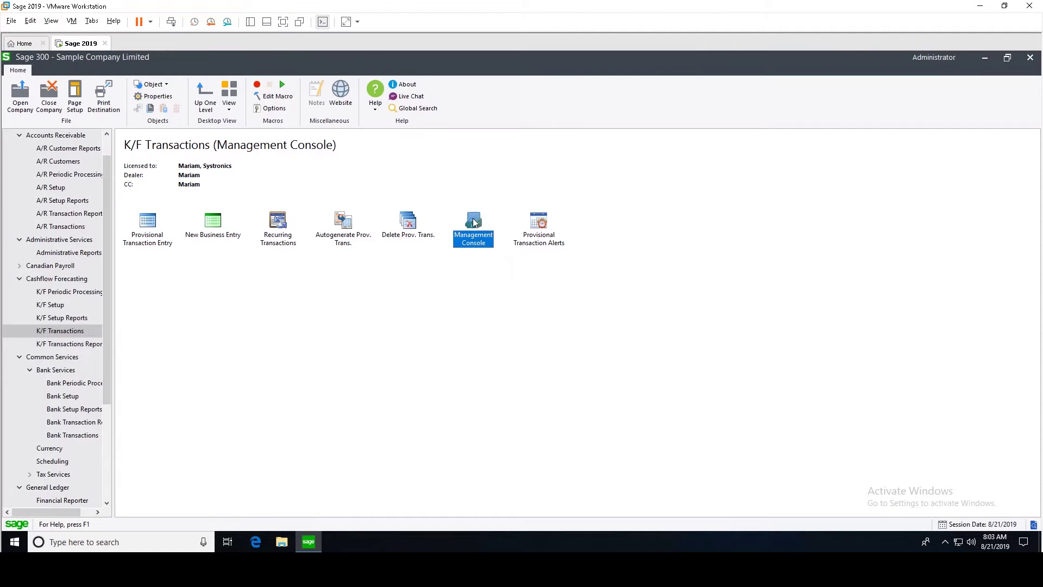
Step: Open the K/F Management Console and load bank ACB's provisional transactions dated up to 09/30/2019
{"action": "double_click", "coordinate": [476, 223]}
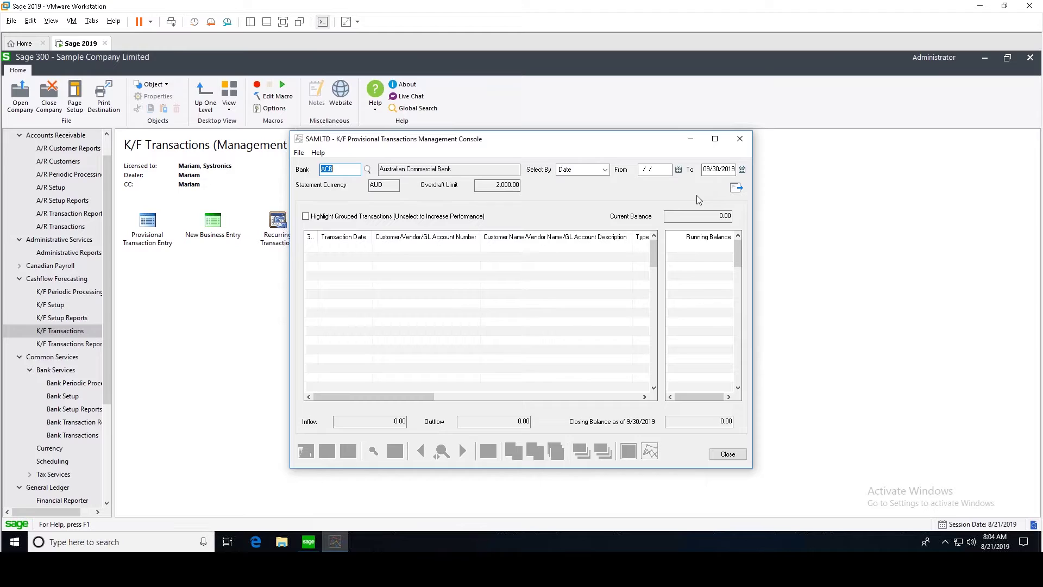
{"action": "left_click", "coordinate": [736, 188]}
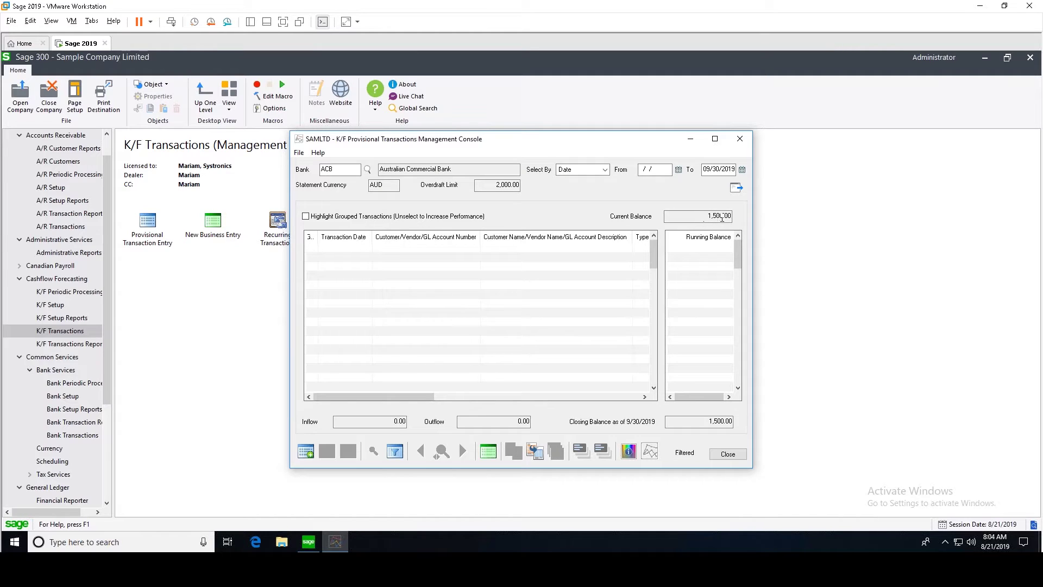
Step: Start autogenerating provisional transactions from A/R Invoice and set the first selection criterion to Document Due Date
{"action": "left_click", "coordinate": [536, 443]}
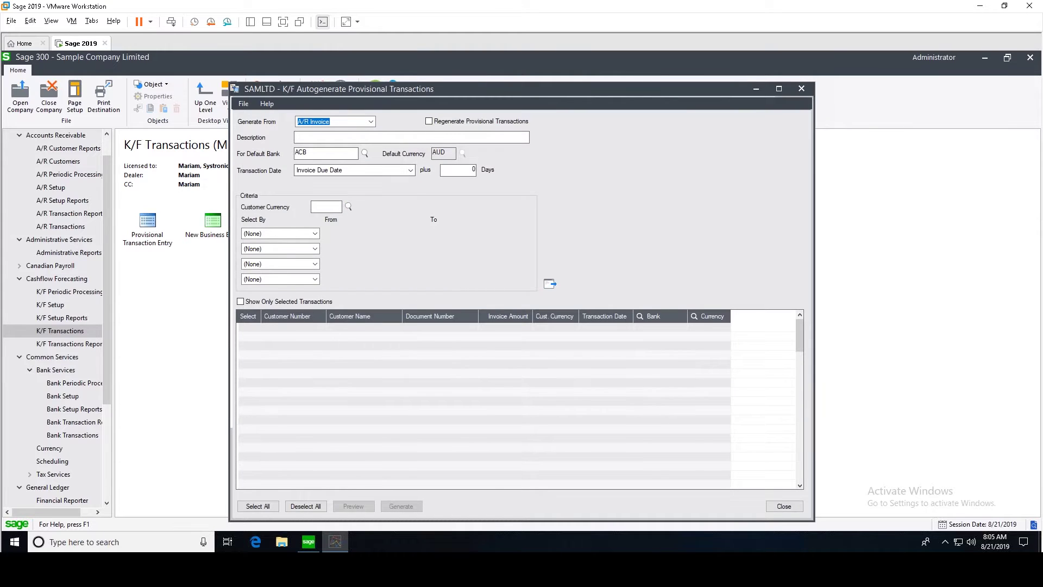
{"action": "left_click", "coordinate": [333, 127]}
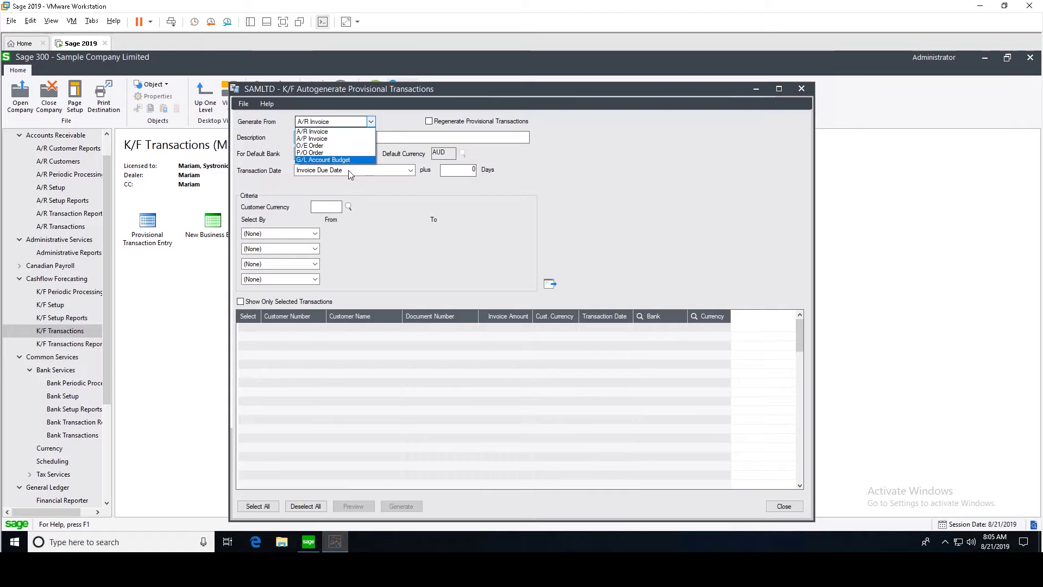
{"action": "left_click", "coordinate": [318, 132]}
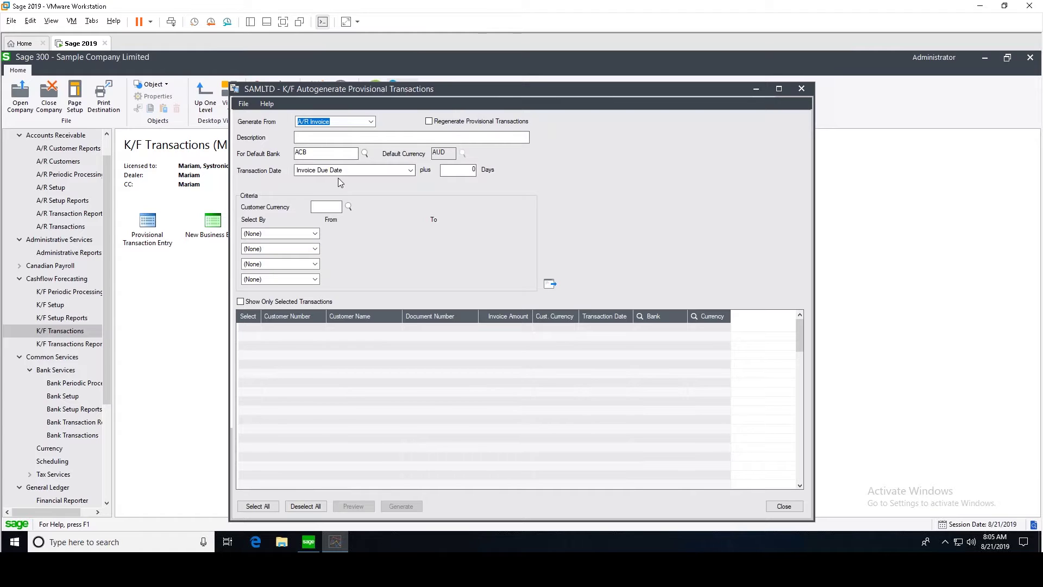
{"action": "left_click", "coordinate": [289, 233]}
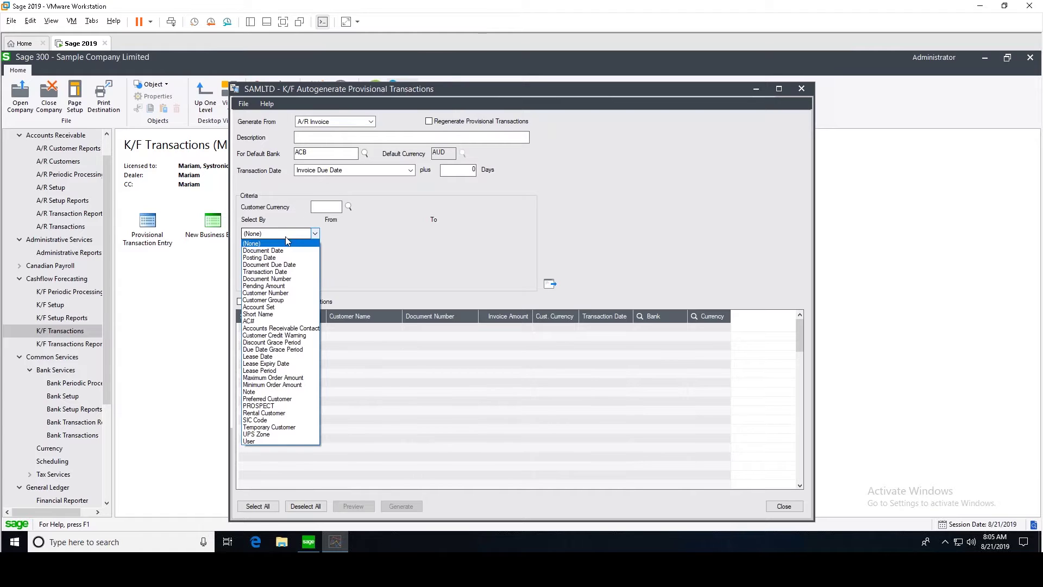
{"action": "left_click", "coordinate": [271, 265]}
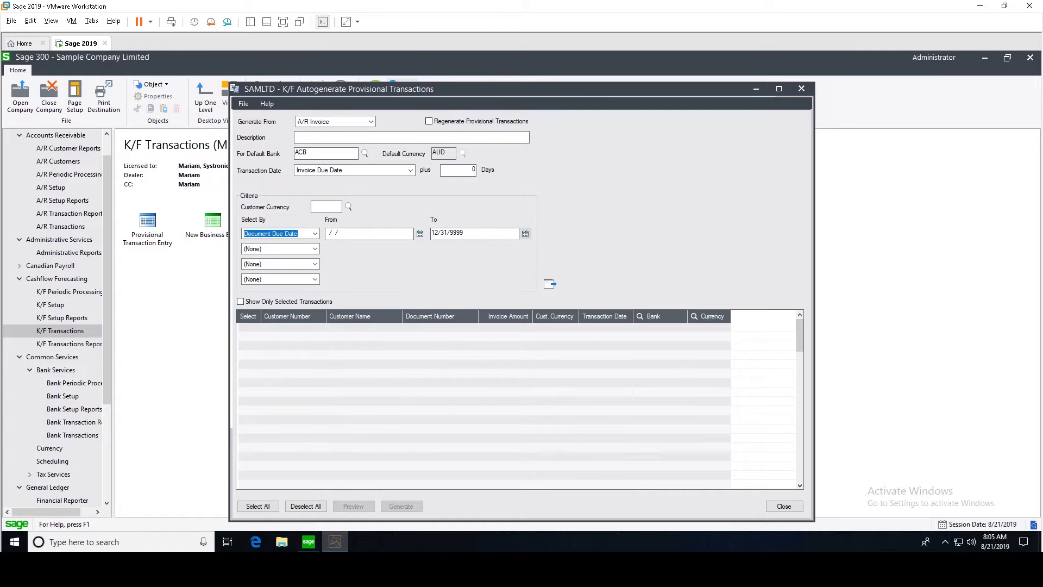
Step: Set the due date range from 08/21/2019 to 12/09/2019 and list the matching A/R invoices
{"action": "left_click", "coordinate": [474, 233]}
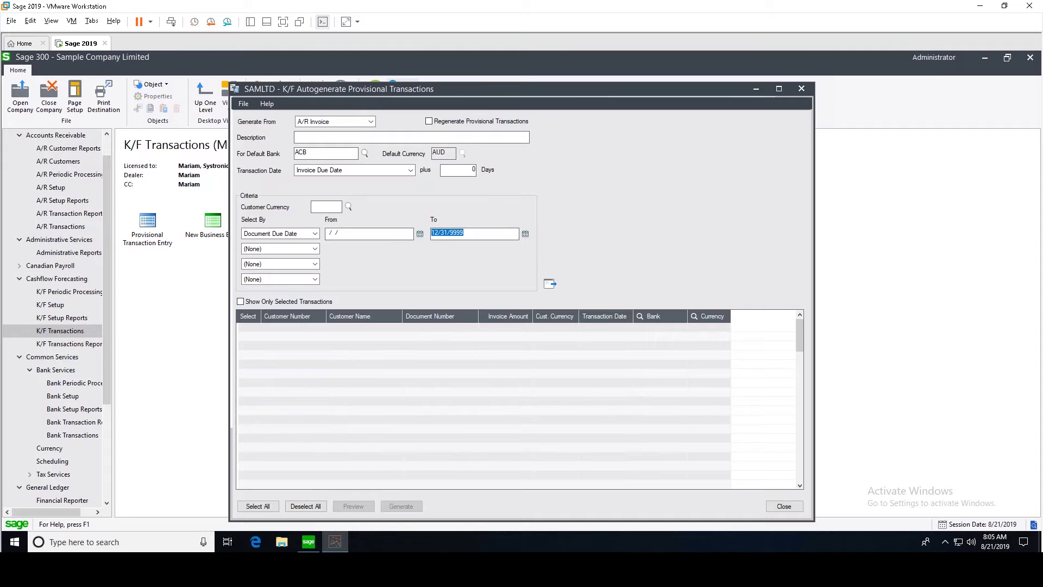
{"action": "left_click", "coordinate": [457, 234]}
{"action": "double_click", "coordinate": [432, 235]}
{"action": "key", "text": "Home"}
{"action": "type", "text": "30"}
{"action": "left_click_drag", "start_coordinate": [464, 233], "coordinate": [440, 233]}
{"action": "type", "text": "09/2019"}
{"action": "key", "text": "shift+Home"}
{"action": "left_click", "coordinate": [420, 234]}
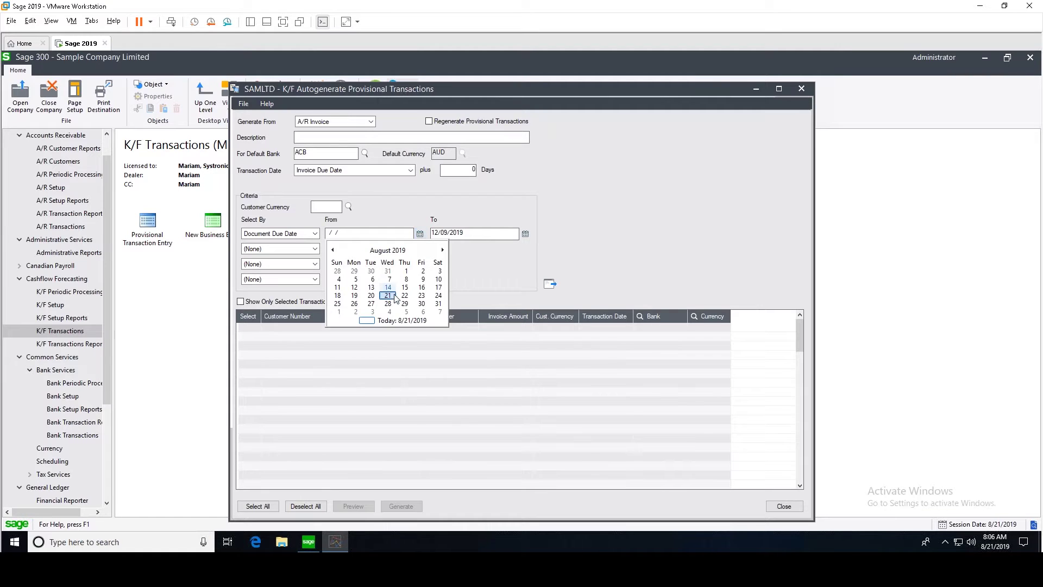
{"action": "left_click", "coordinate": [391, 321]}
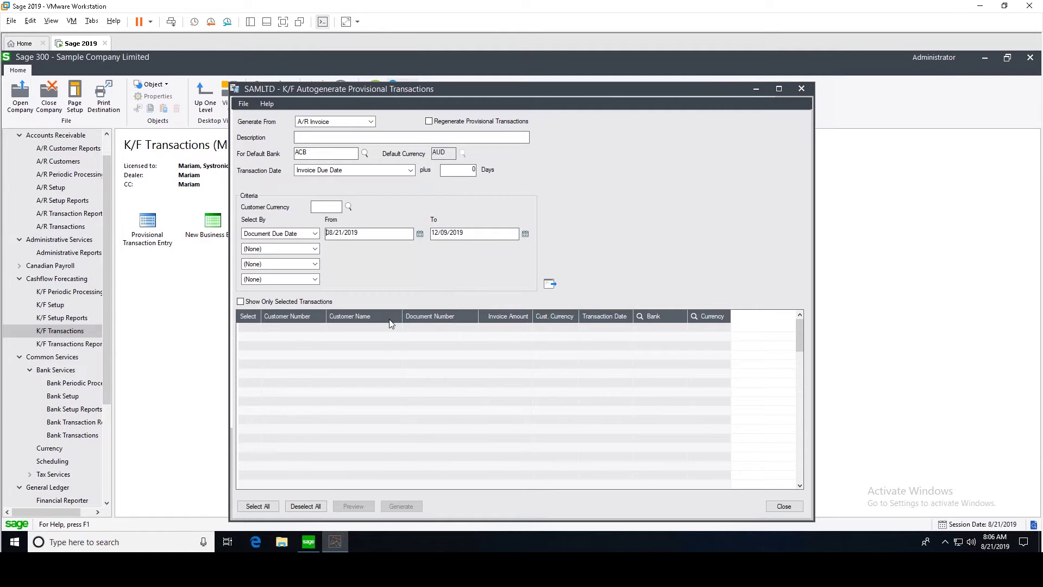
{"action": "left_click", "coordinate": [550, 285]}
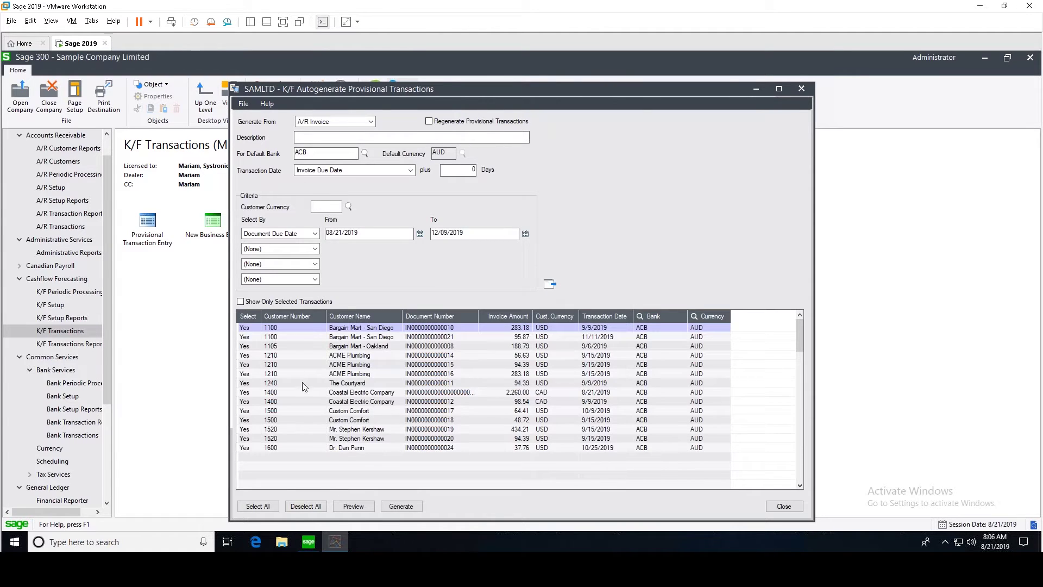
Step: Generate provisional transactions for all the listed A/R invoices and return to the Management Console
{"action": "left_click", "coordinate": [249, 347]}
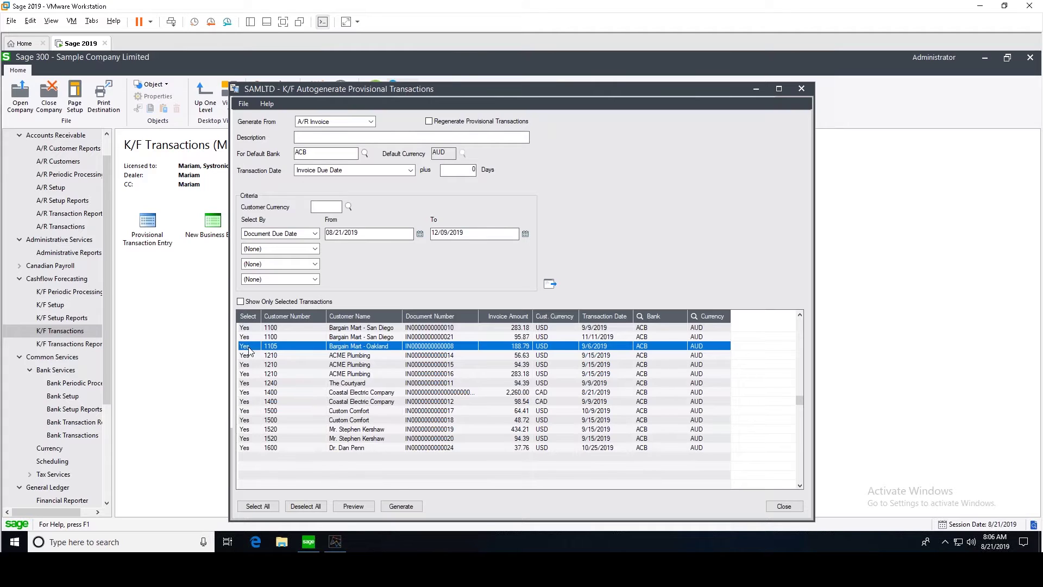
{"action": "left_click", "coordinate": [411, 507]}
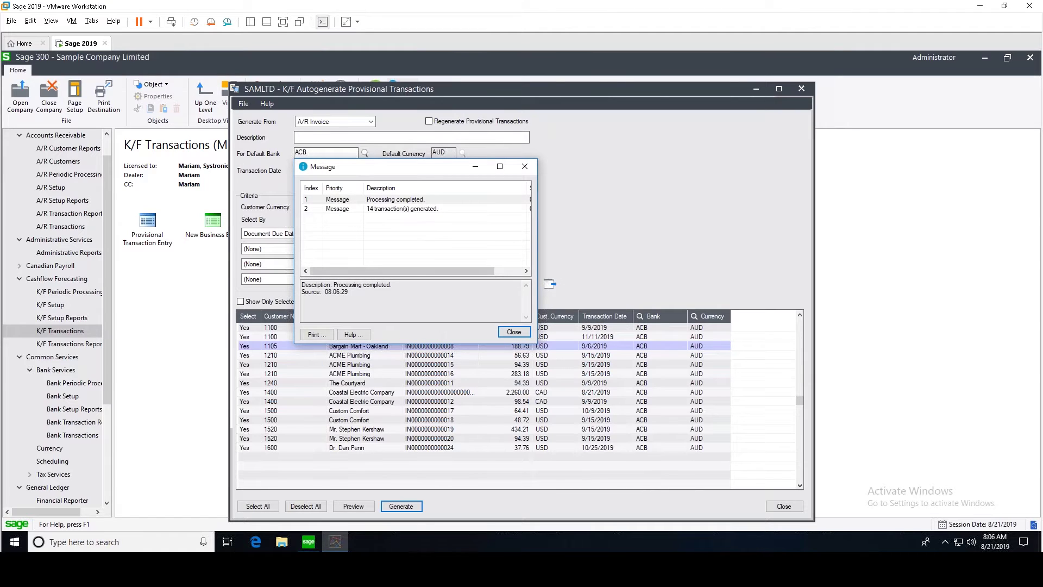
{"action": "left_click", "coordinate": [514, 332]}
{"action": "left_click", "coordinate": [782, 506]}
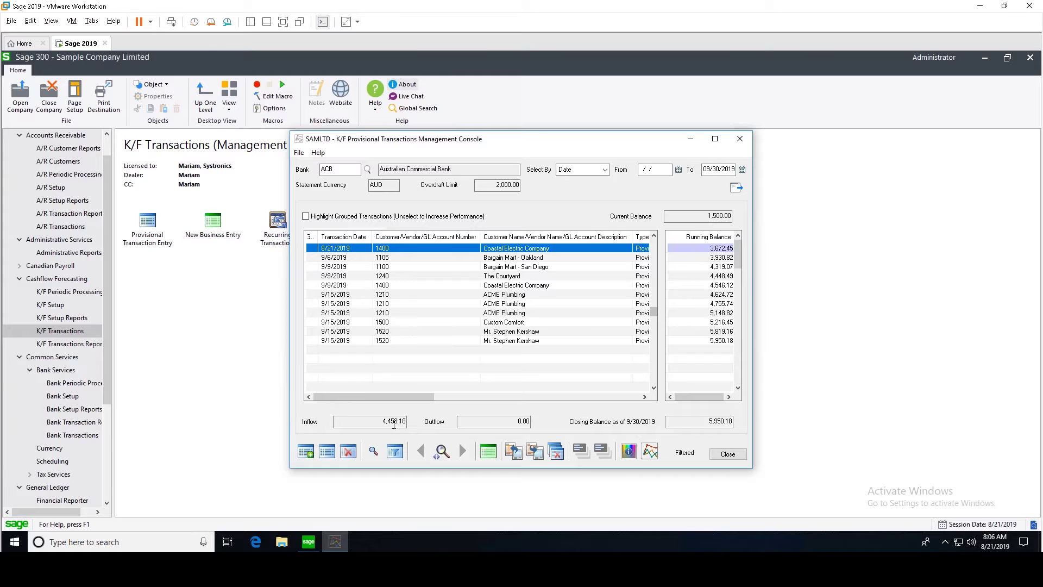
Step: Review the generated receipts, the inflow total and the closing balance as of 9/30/2019 in the console
{"action": "left_click_drag", "start_coordinate": [417, 400], "coordinate": [395, 400]}
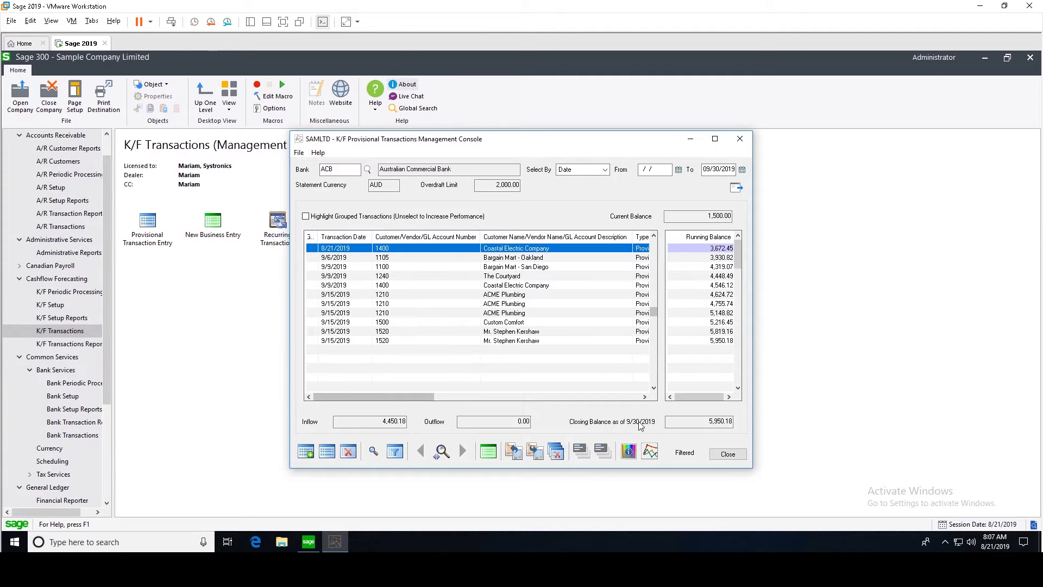
{"action": "left_click", "coordinate": [707, 420]}
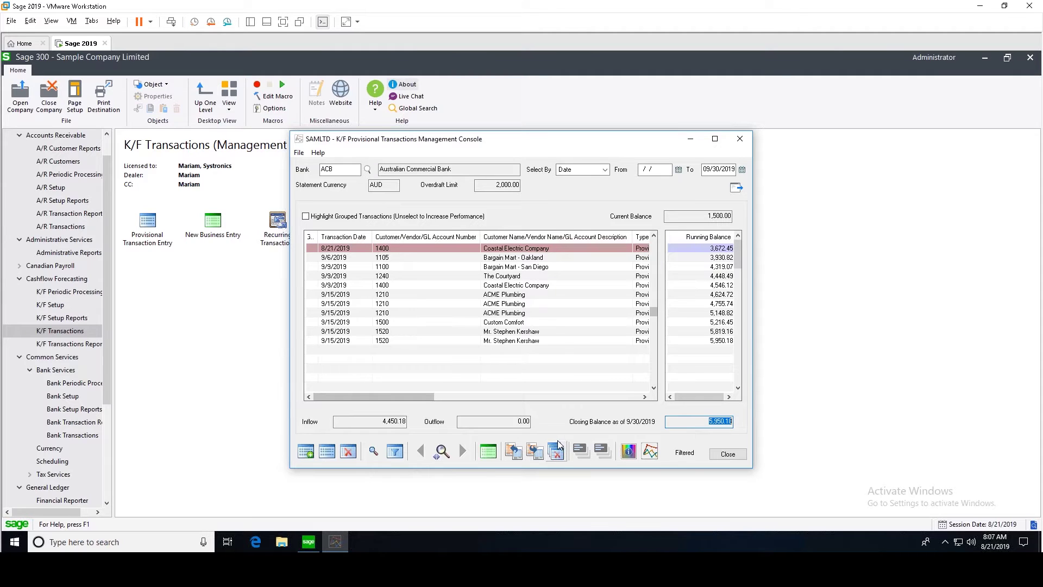
{"action": "left_click", "coordinate": [560, 370]}
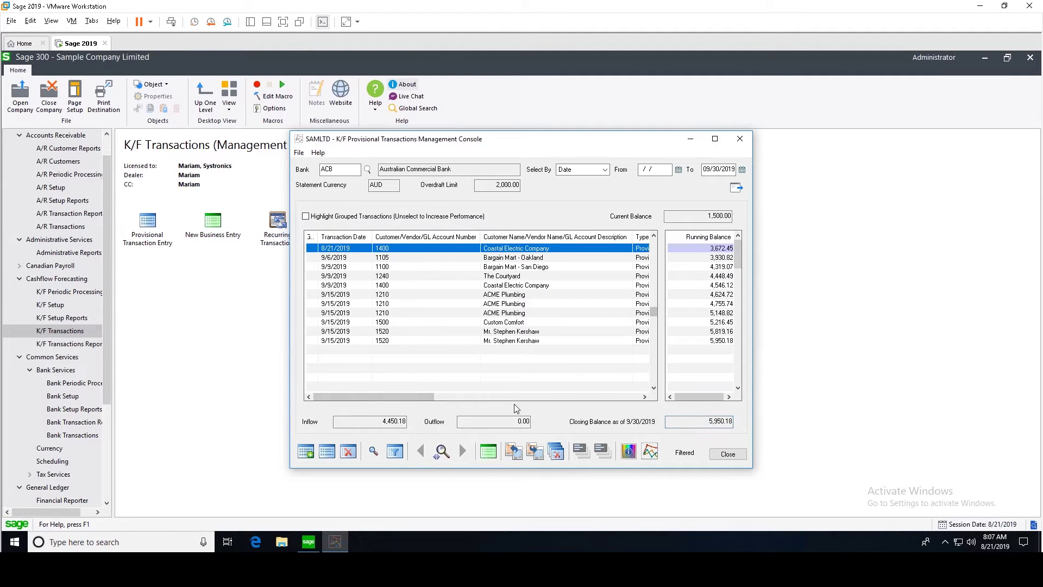
Step: Start another autogeneration from A/P Invoice and set the first selection criterion to Document Due Date
{"action": "left_click", "coordinate": [536, 452]}
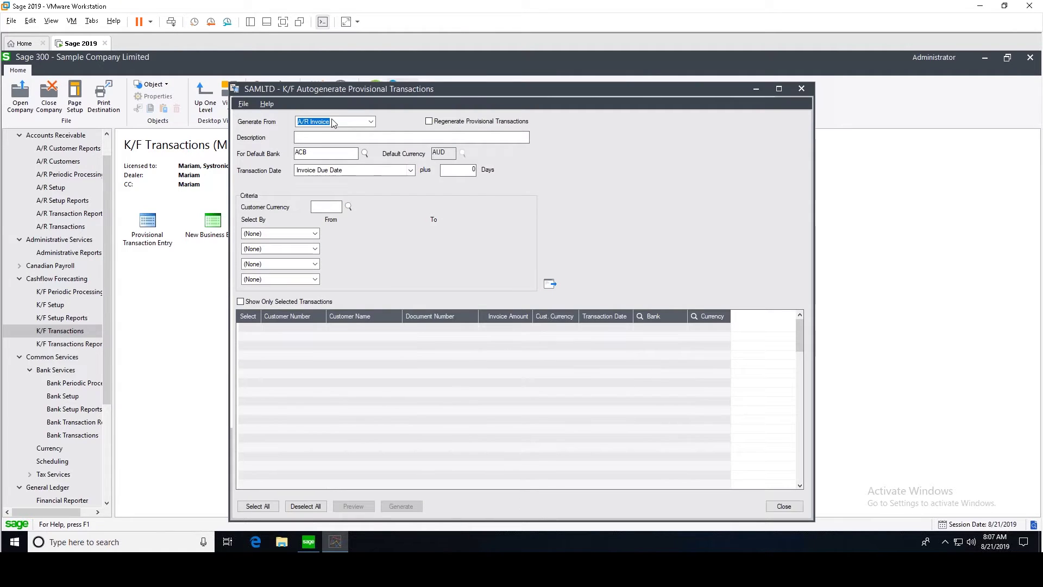
{"action": "left_click", "coordinate": [335, 122]}
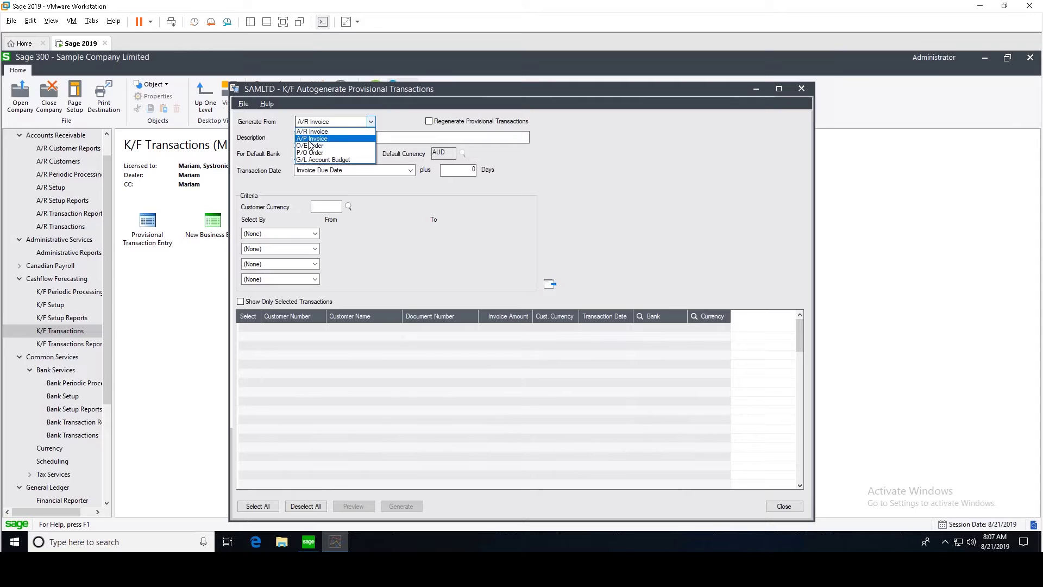
{"action": "left_click", "coordinate": [309, 139]}
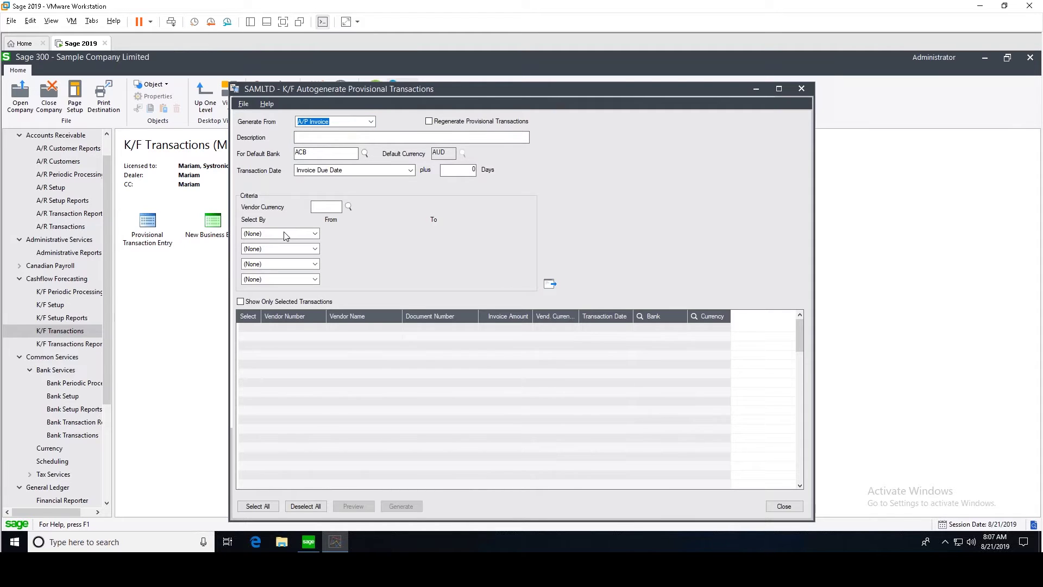
{"action": "left_click", "coordinate": [301, 234]}
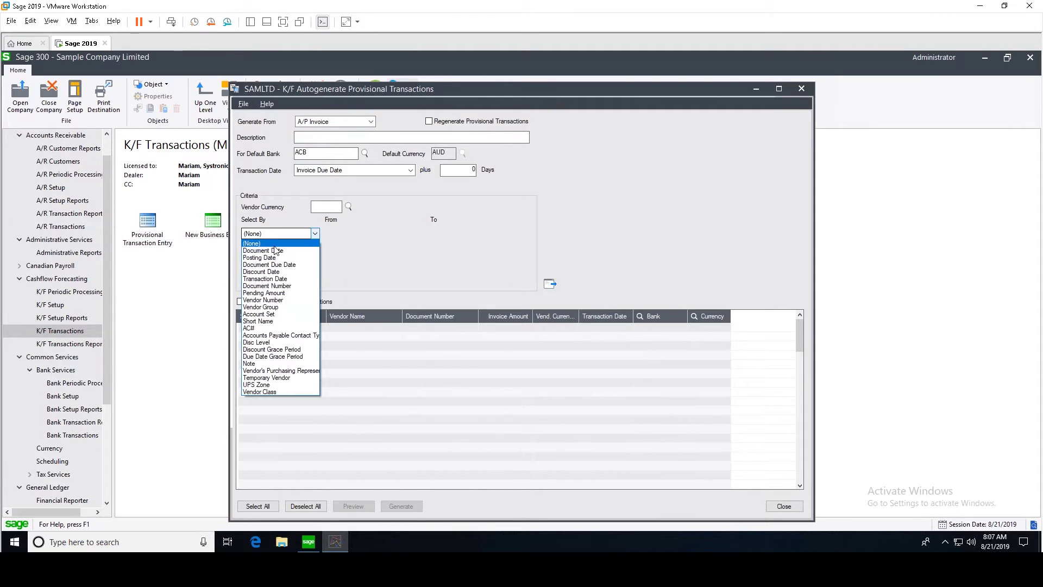
{"action": "left_click", "coordinate": [267, 265]}
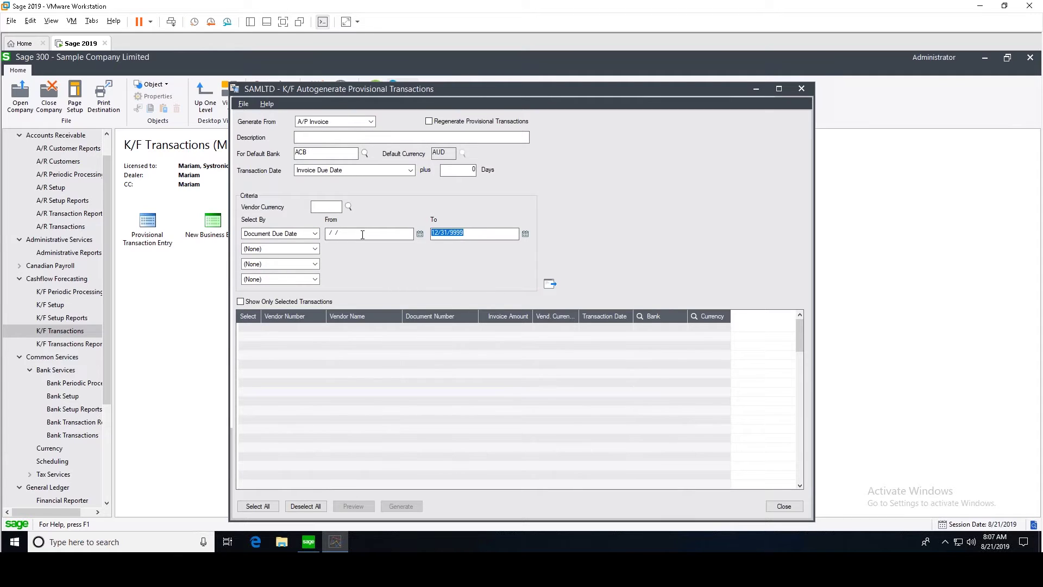
Step: Set the due date range from 08/21/2019 to 12/09/2019 and list the matching A/P invoices
{"action": "type", "text": "30/09/2019"}
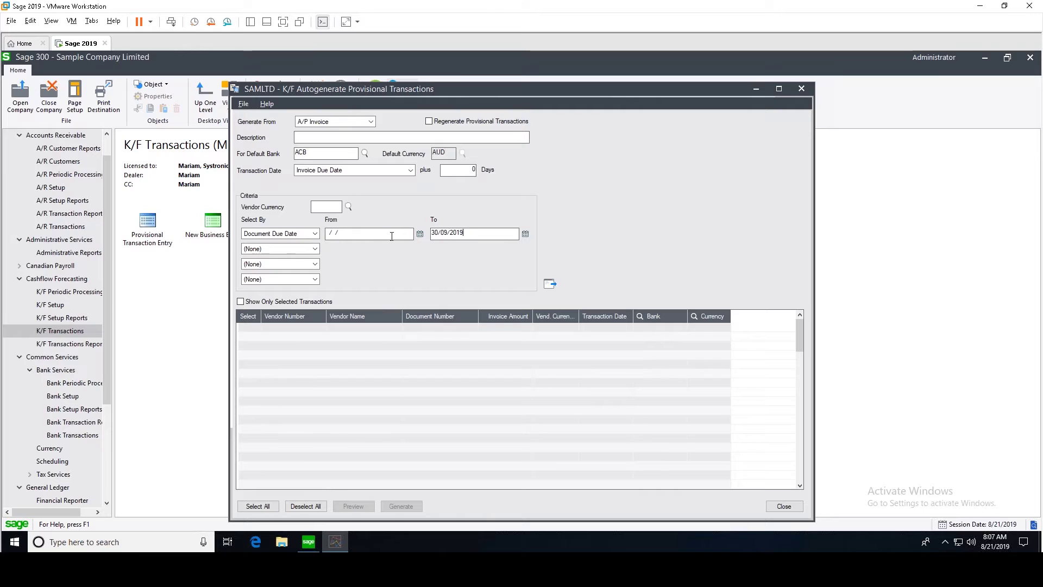
{"action": "left_click", "coordinate": [421, 233]}
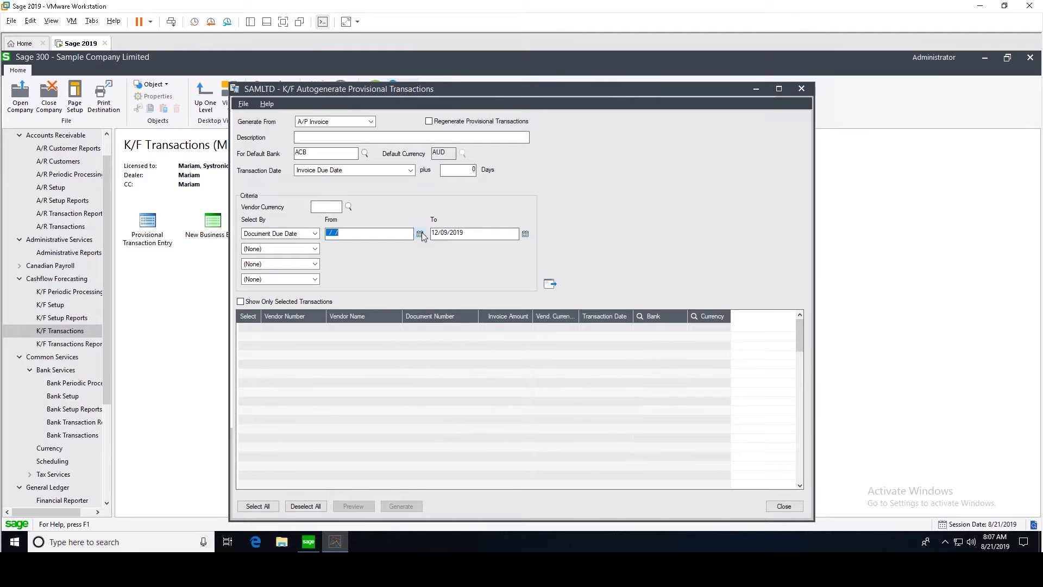
{"action": "left_click", "coordinate": [420, 234]}
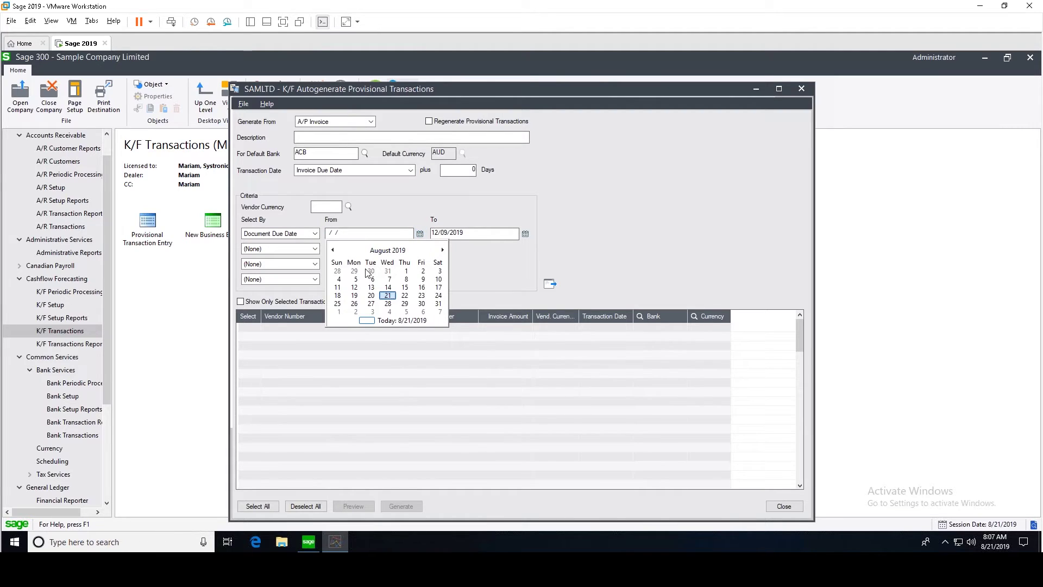
{"action": "left_click", "coordinate": [389, 322]}
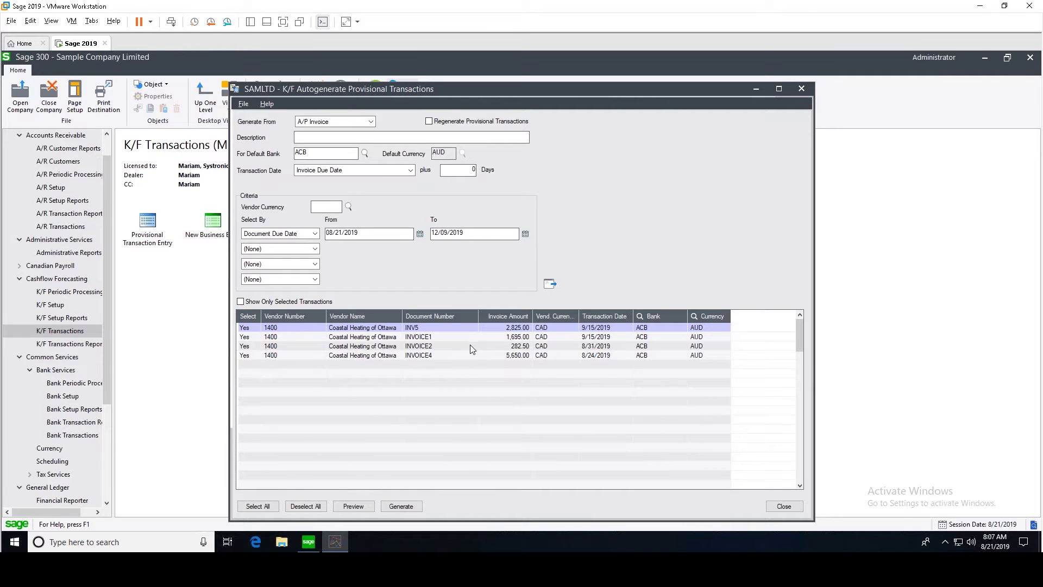
Step: Generate provisional transactions for all the listed A/P invoices and return to the Management Console
{"action": "left_click", "coordinate": [401, 505]}
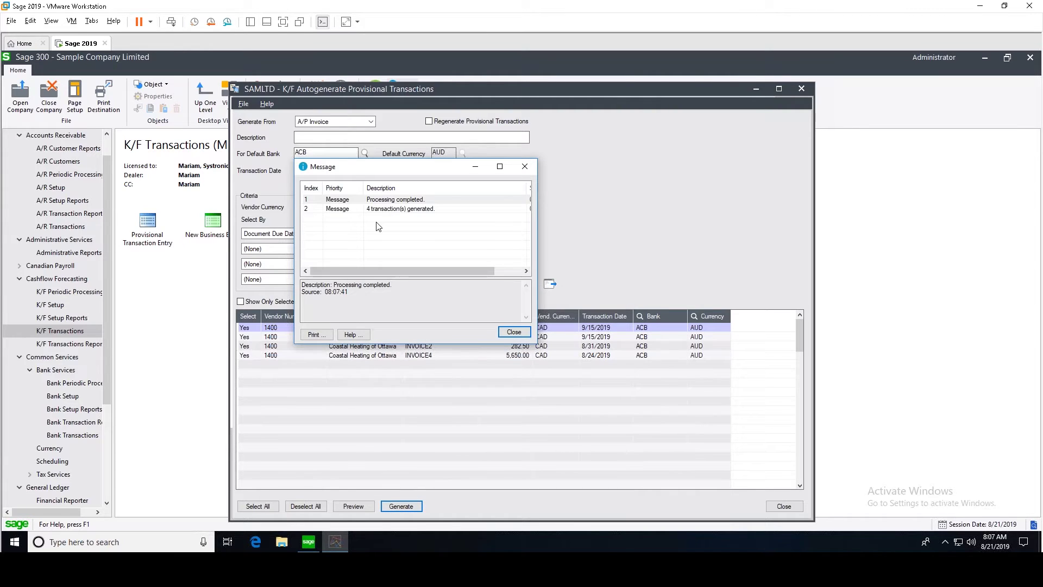
{"action": "left_click", "coordinate": [514, 333]}
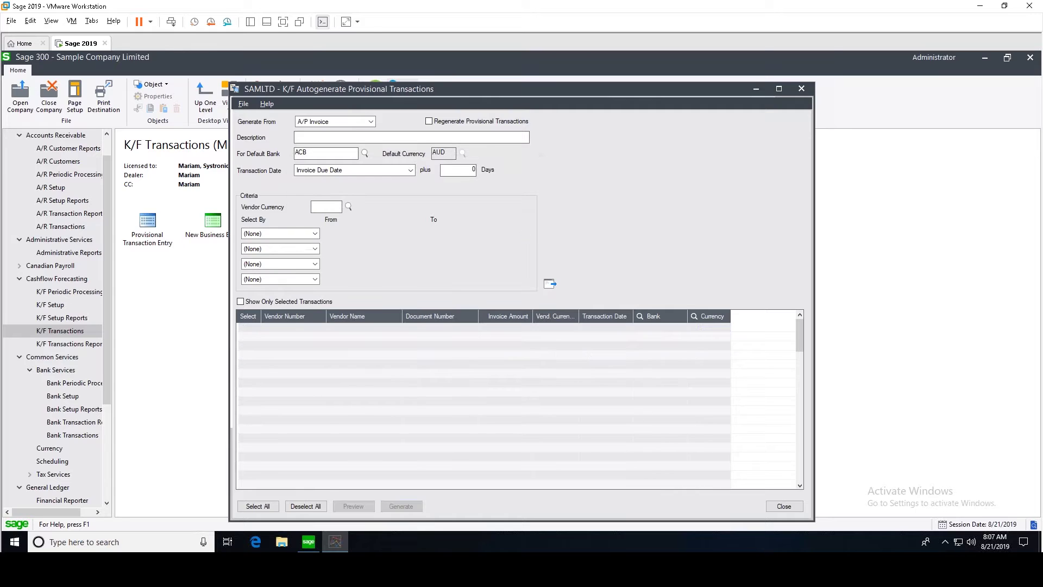
{"action": "left_click", "coordinate": [784, 506]}
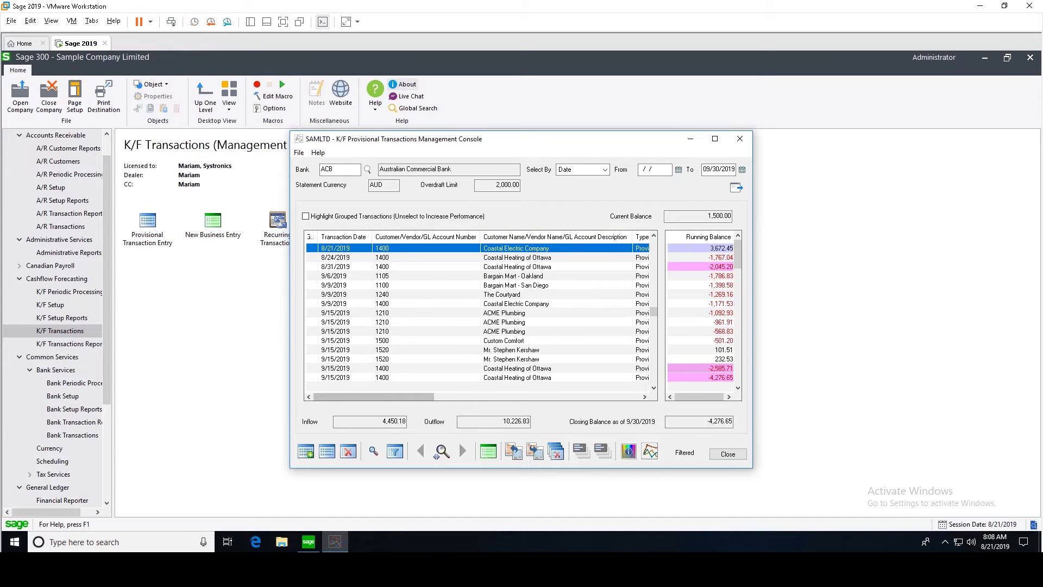
Step: Examine the highlighted running balances of the two 9/15/2019 Coastal Heating of Ottawa transactions against the overdraft limit
{"action": "left_click", "coordinate": [717, 369]}
{"action": "left_click", "coordinate": [717, 377]}
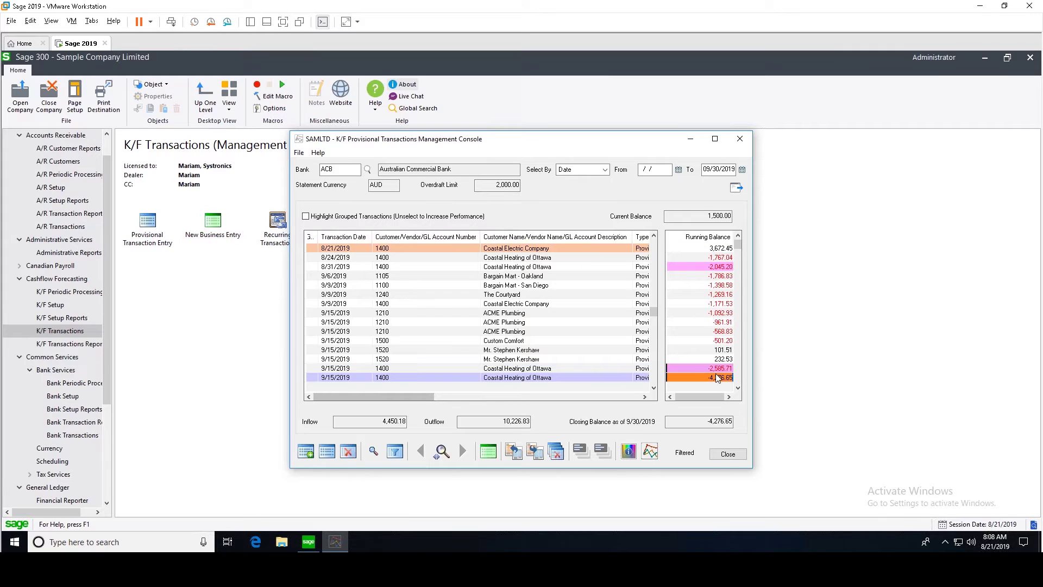
{"action": "left_click", "coordinate": [715, 369]}
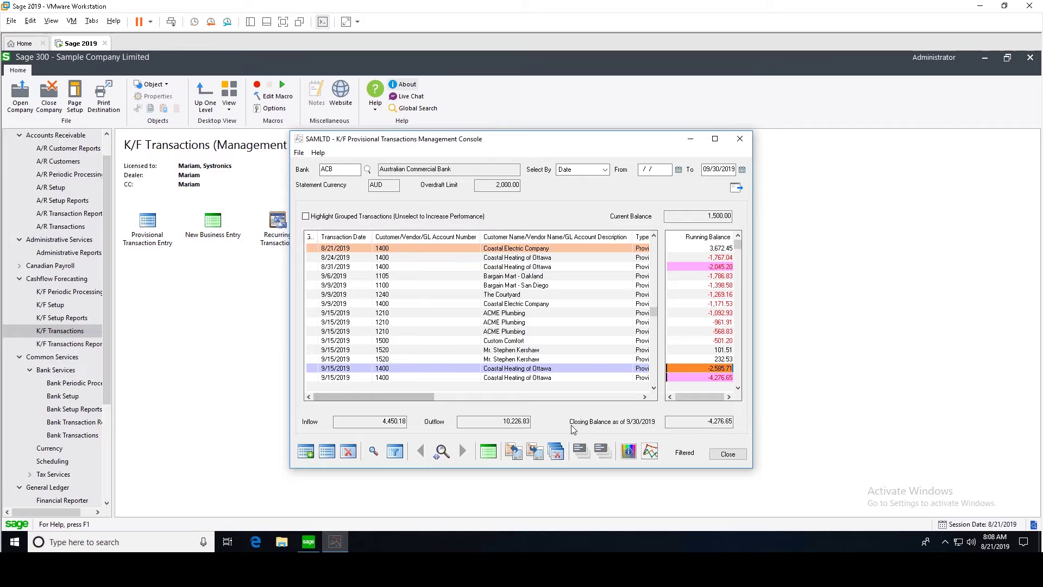
Step: Open the multi-bank Cashflow Forecasting Report and review the selection of banks ABB, ACB and AUS
{"action": "left_click", "coordinate": [581, 451]}
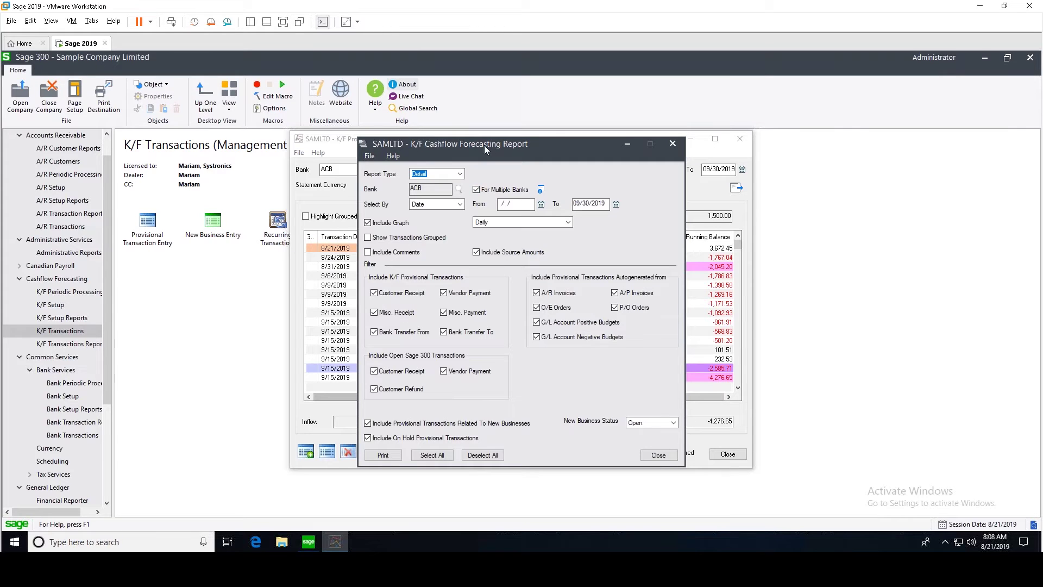
{"action": "left_click", "coordinate": [541, 189]}
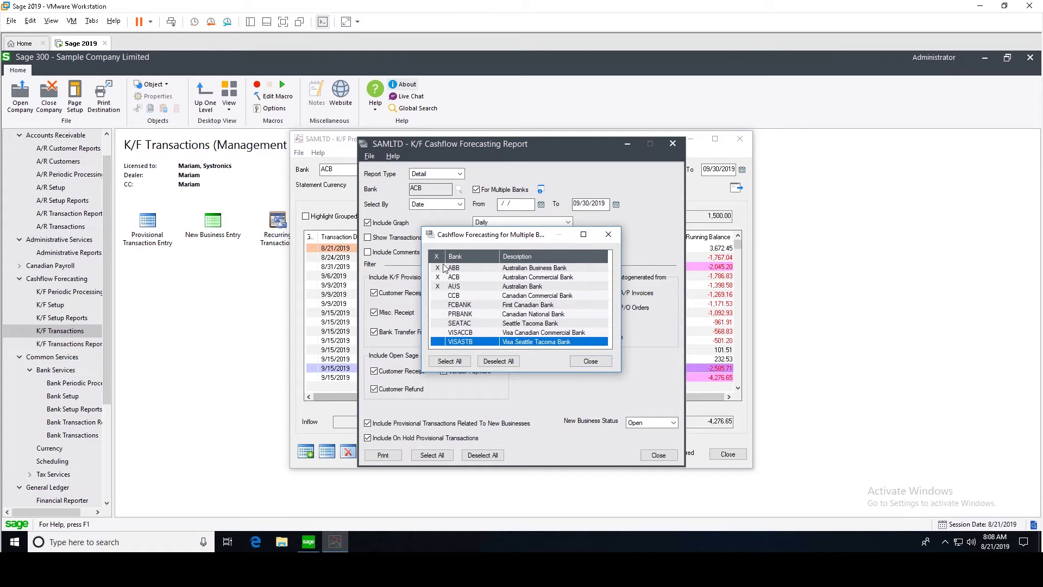
{"action": "left_click", "coordinate": [588, 362]}
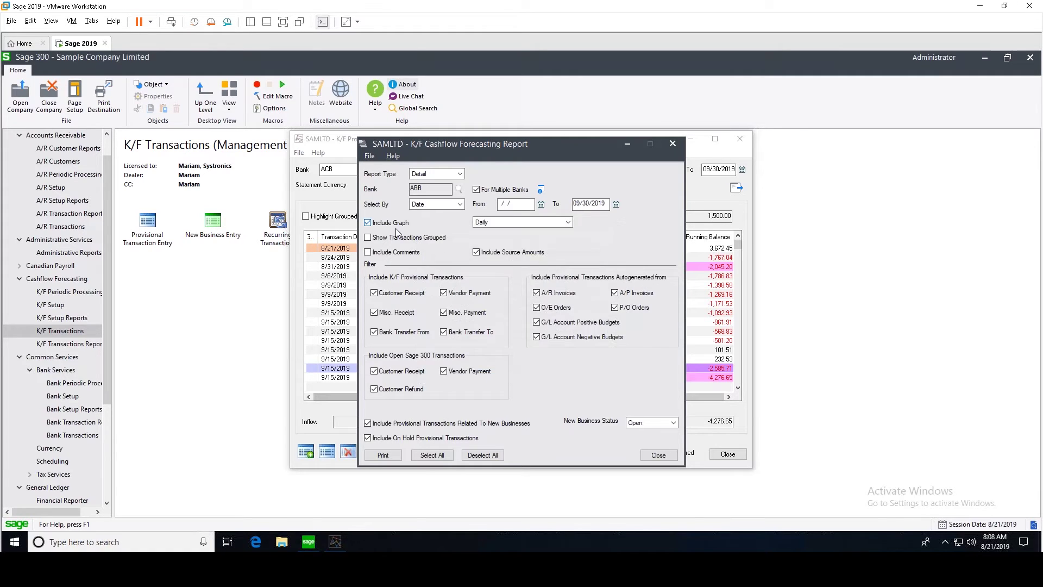
Step: Set the report's graph to a Weekly basis with Monday as the week day and print the report to preview
{"action": "left_click", "coordinate": [491, 227]}
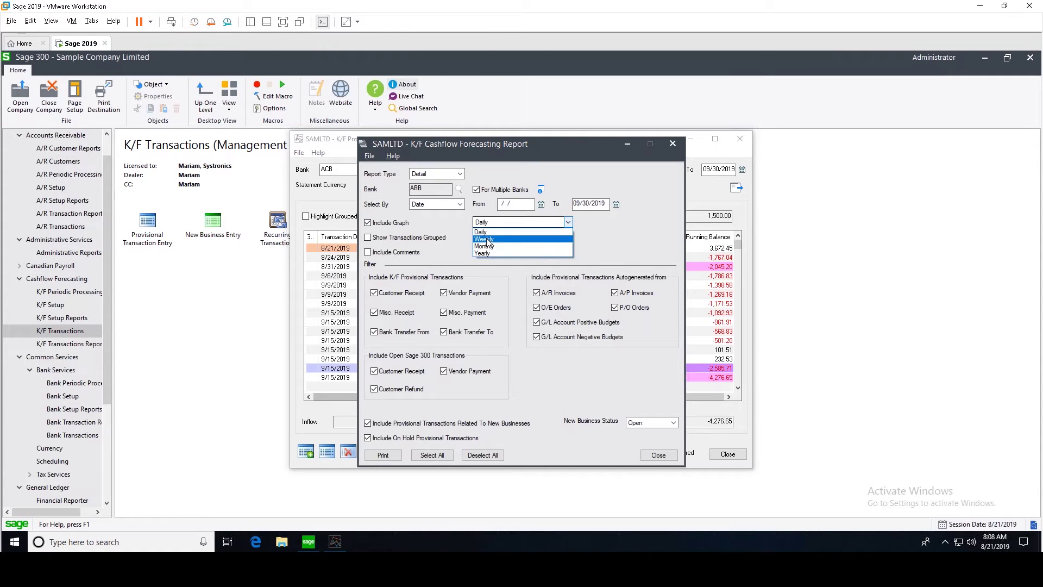
{"action": "left_click", "coordinate": [482, 238]}
{"action": "left_click", "coordinate": [592, 227]}
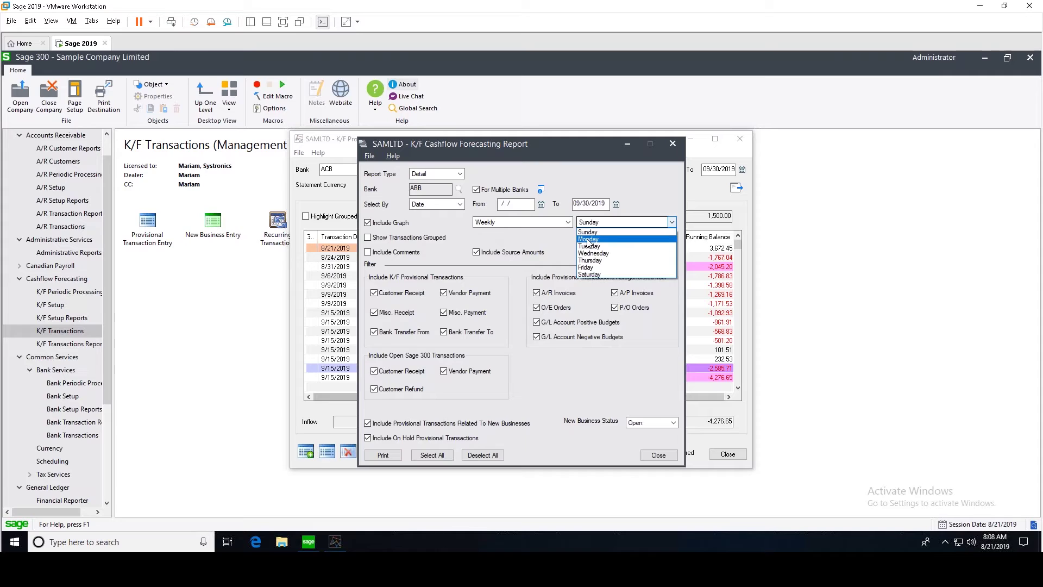
{"action": "left_click", "coordinate": [587, 236]}
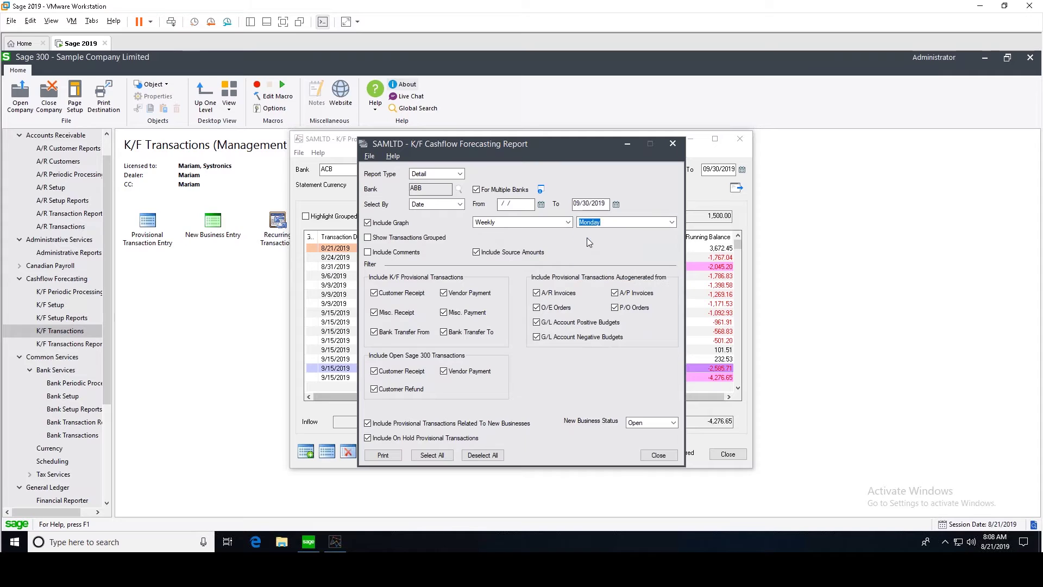
{"action": "left_click", "coordinate": [387, 456]}
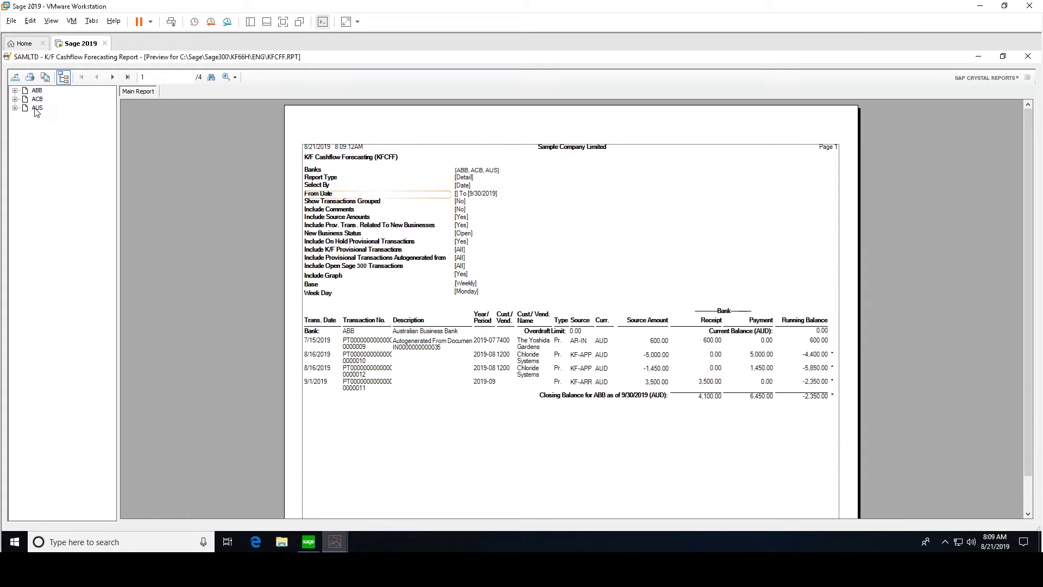
Step: Examine the ACB transactions page and the final Bank Balance Chart in the report preview, and restore down the preview window
{"action": "left_click", "coordinate": [112, 76]}
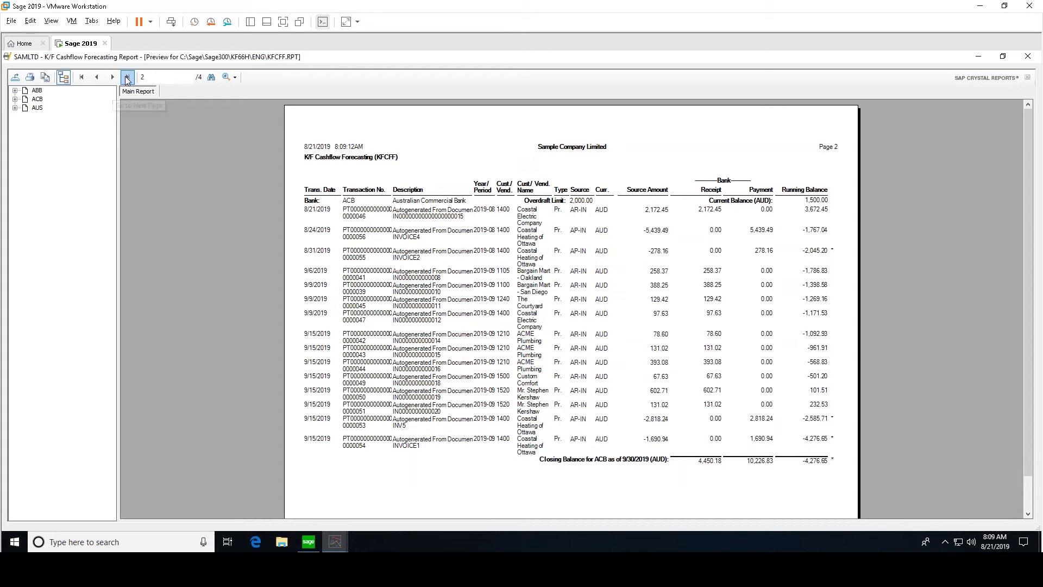
{"action": "left_click", "coordinate": [128, 78]}
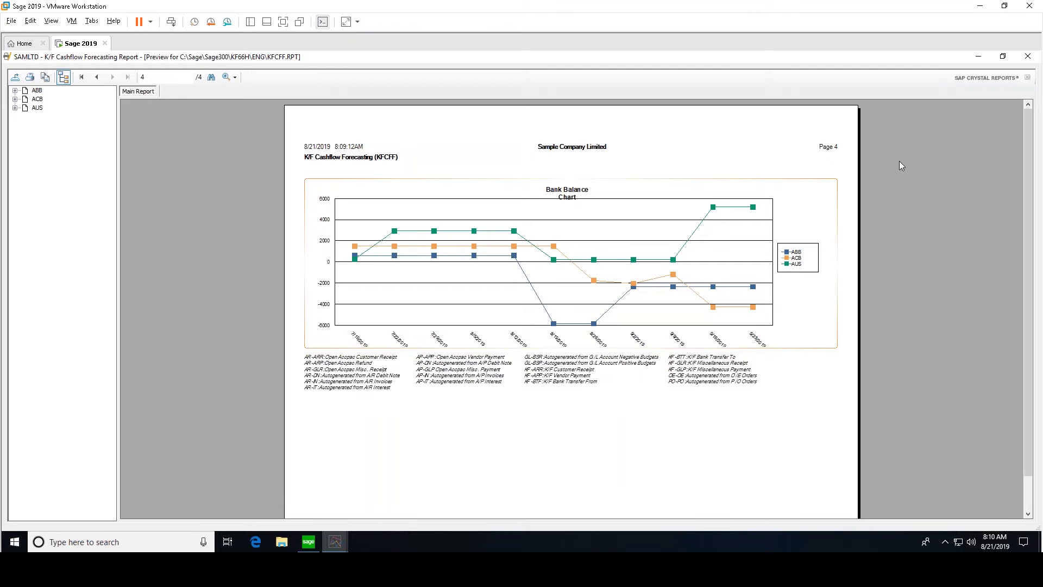
{"action": "left_click", "coordinate": [1002, 57]}
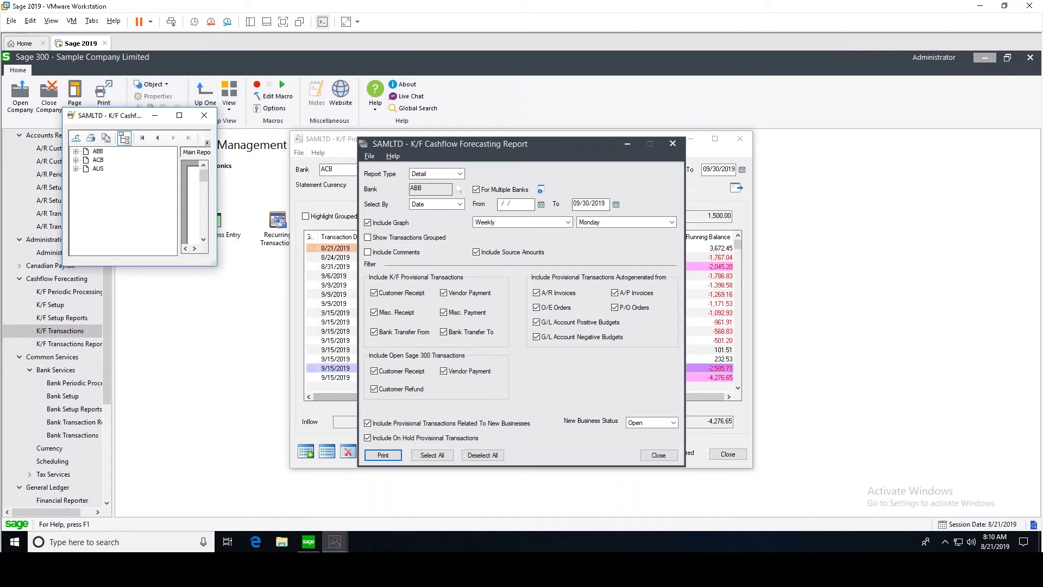
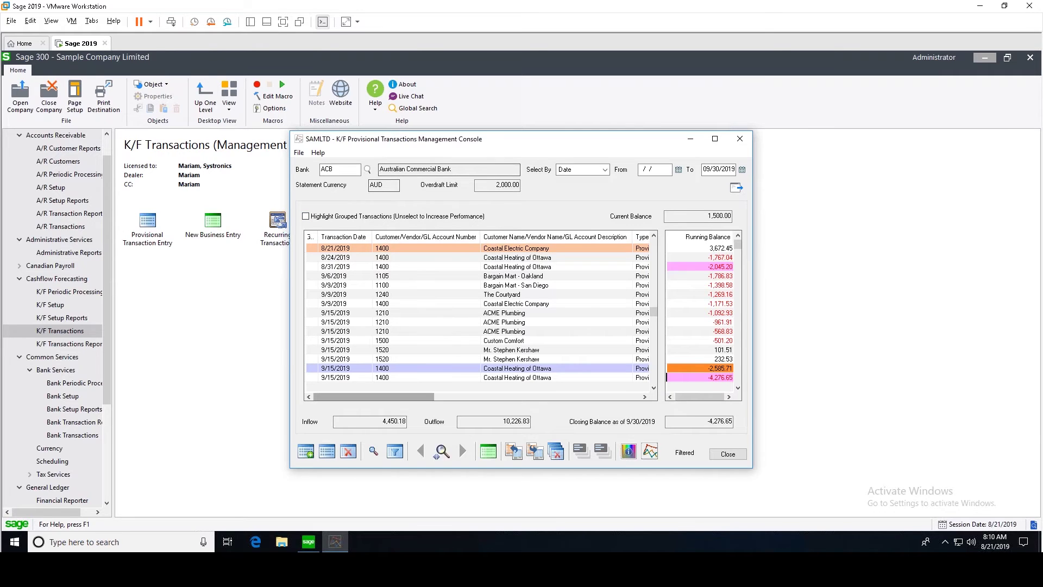
Step: Open the 9/15/2019 provisional transaction autogenerated from document INV5 and change its type to Bank Transfer
{"action": "left_click", "coordinate": [328, 452]}
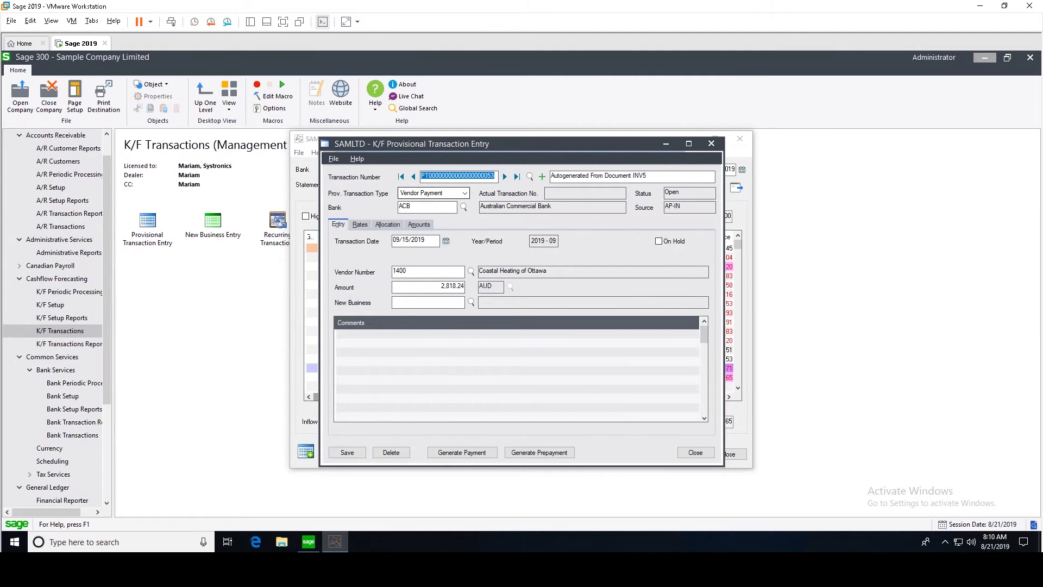
{"action": "left_click", "coordinate": [425, 195]}
{"action": "left_click", "coordinate": [416, 229]}
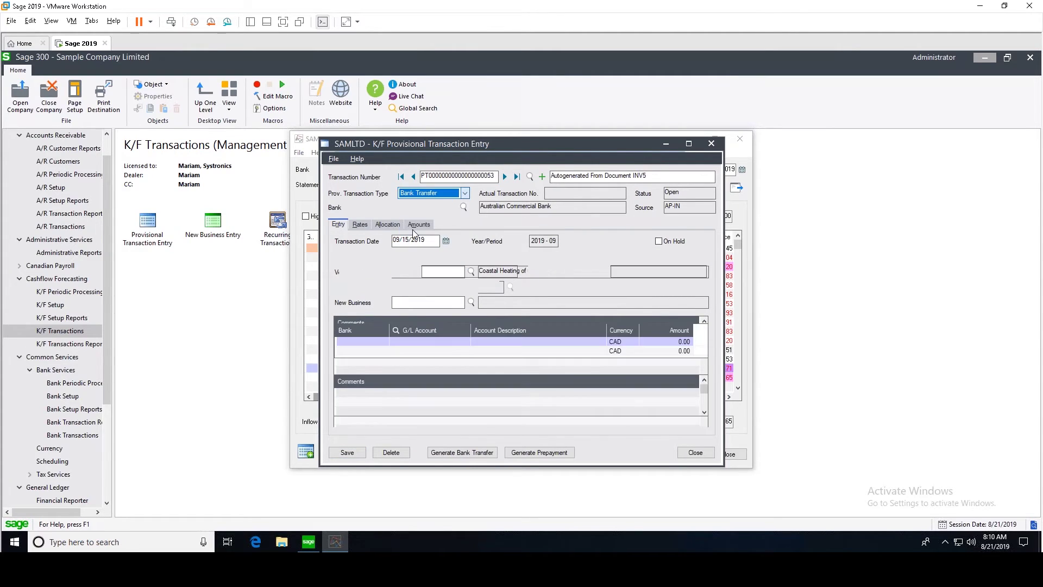
Step: Set the bank transfer to move 3,000.00 AUD from bank AUS to bank ACB
{"action": "left_click", "coordinate": [387, 272]}
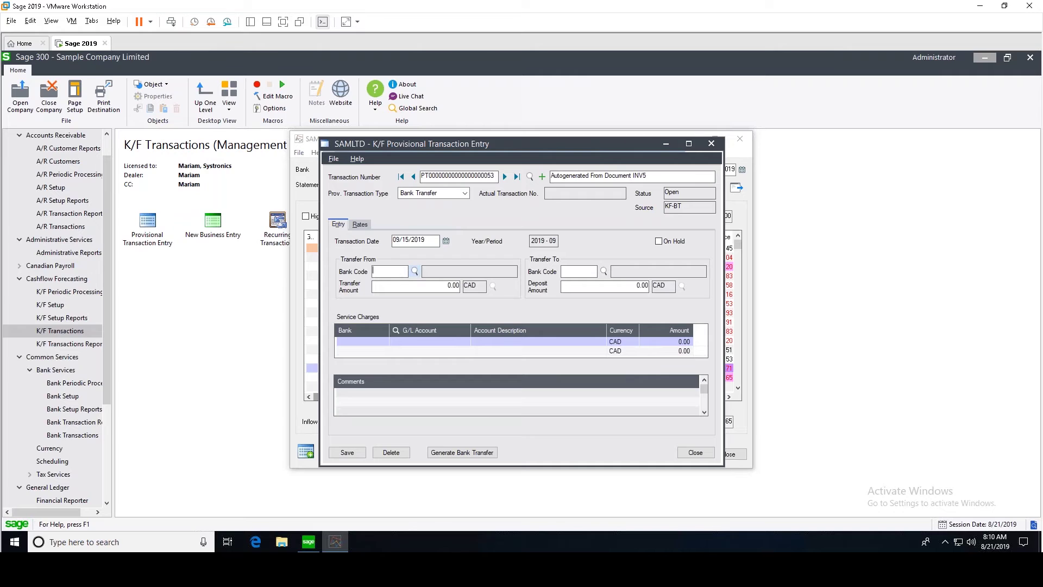
{"action": "left_click", "coordinate": [415, 271]}
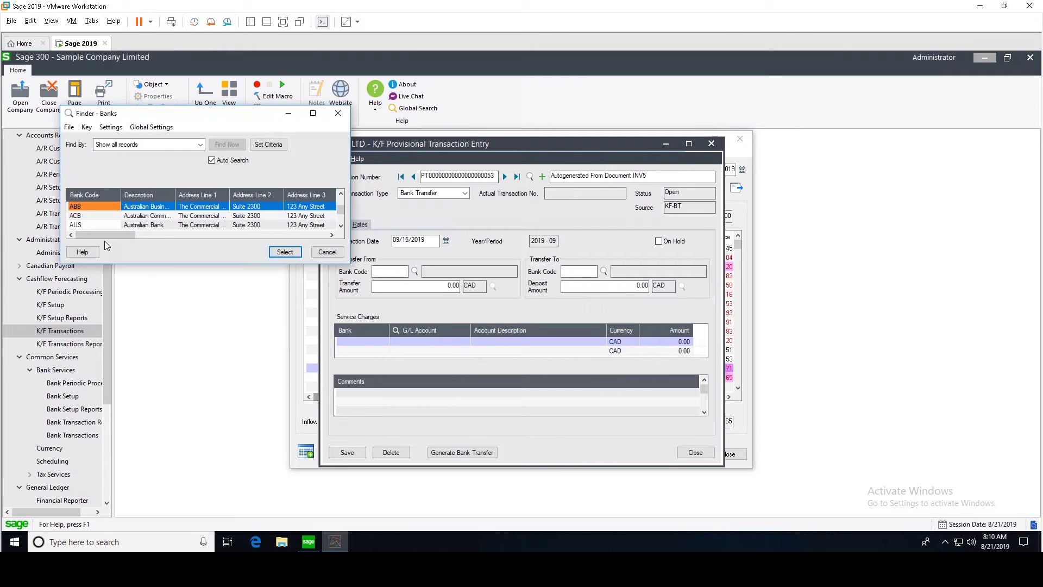
{"action": "double_click", "coordinate": [88, 221]}
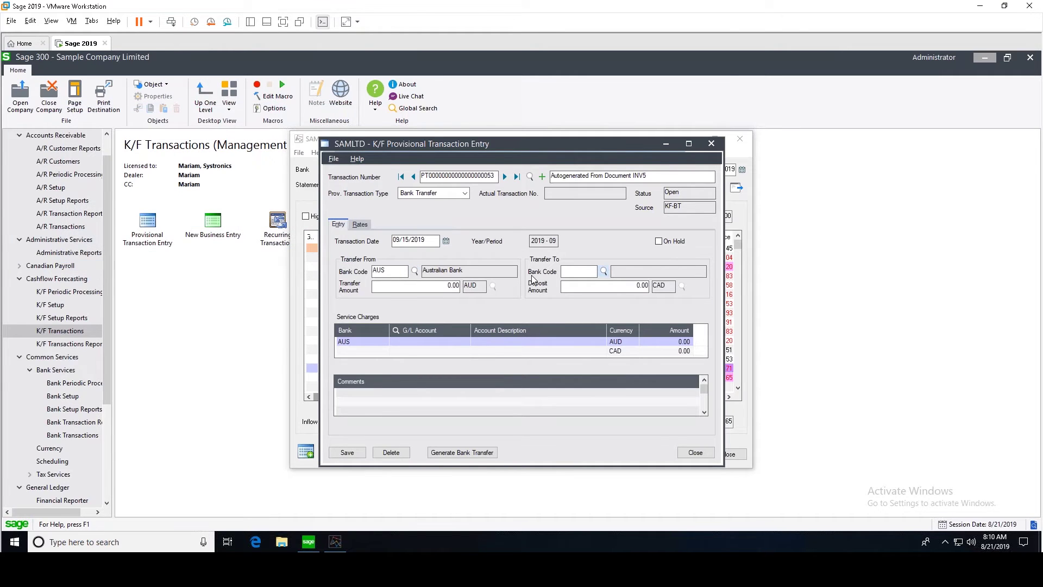
{"action": "left_click", "coordinate": [604, 271]}
{"action": "left_click", "coordinate": [115, 216]}
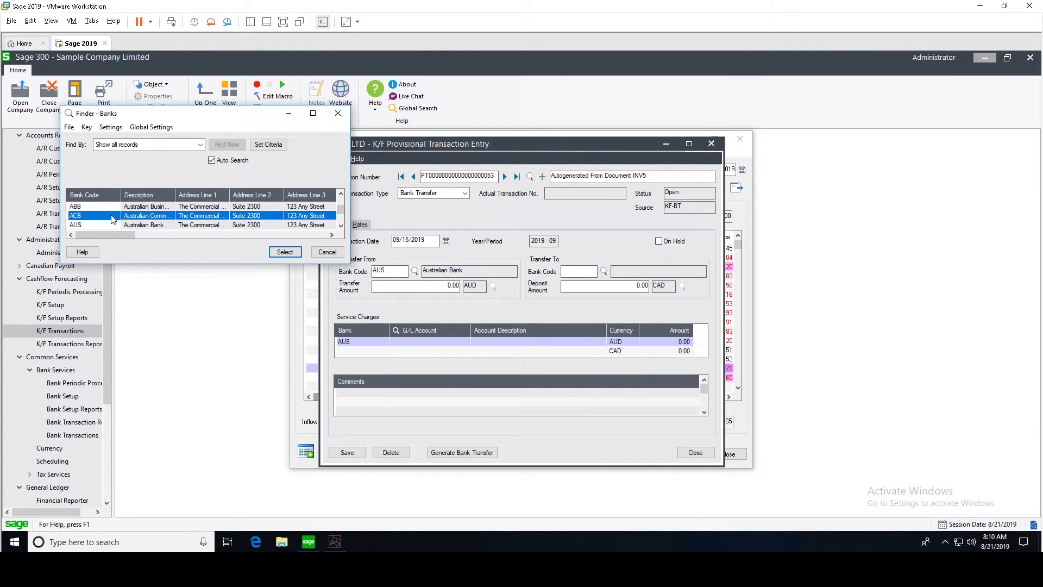
{"action": "double_click", "coordinate": [113, 216]}
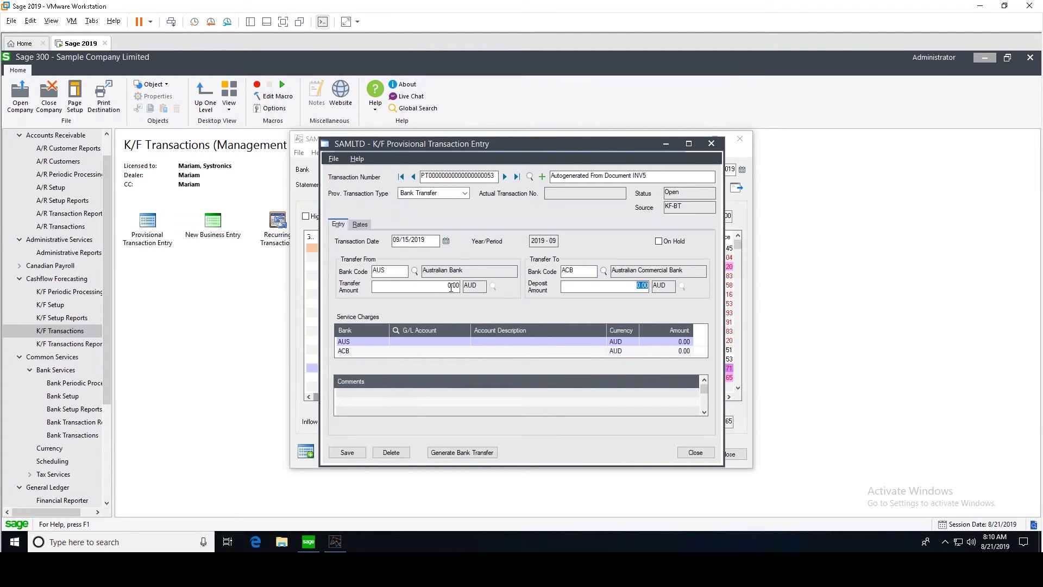
{"action": "left_click", "coordinate": [421, 283]}
{"action": "type", "text": "3,000"}
{"action": "key", "text": "Tab"}
Step: Add a 10.00 service charge for bank AUS on G/L account 6110, then save and close the bank transfer
{"action": "left_click", "coordinate": [414, 341]}
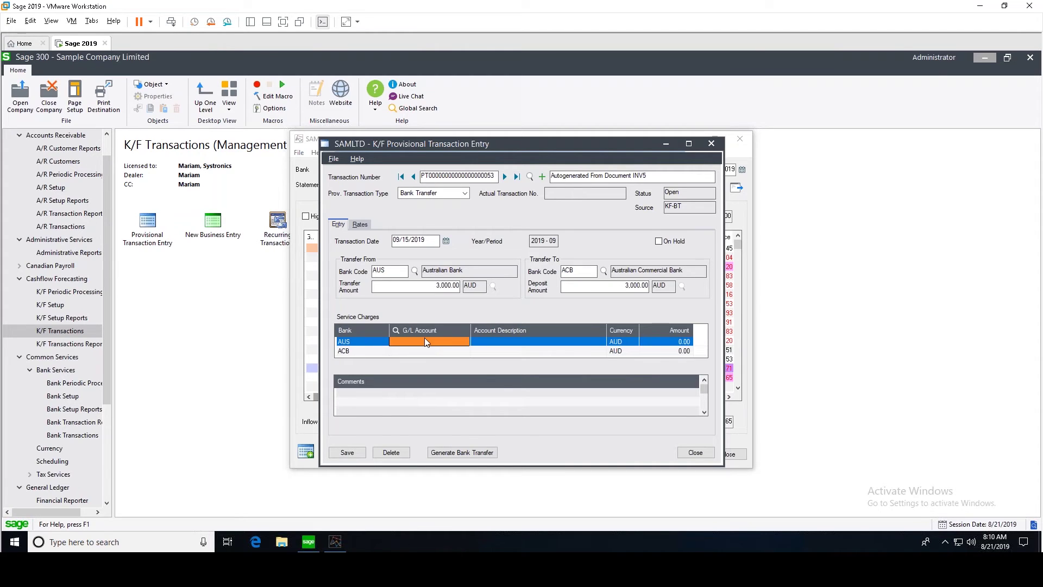
{"action": "type", "text": "6110"}
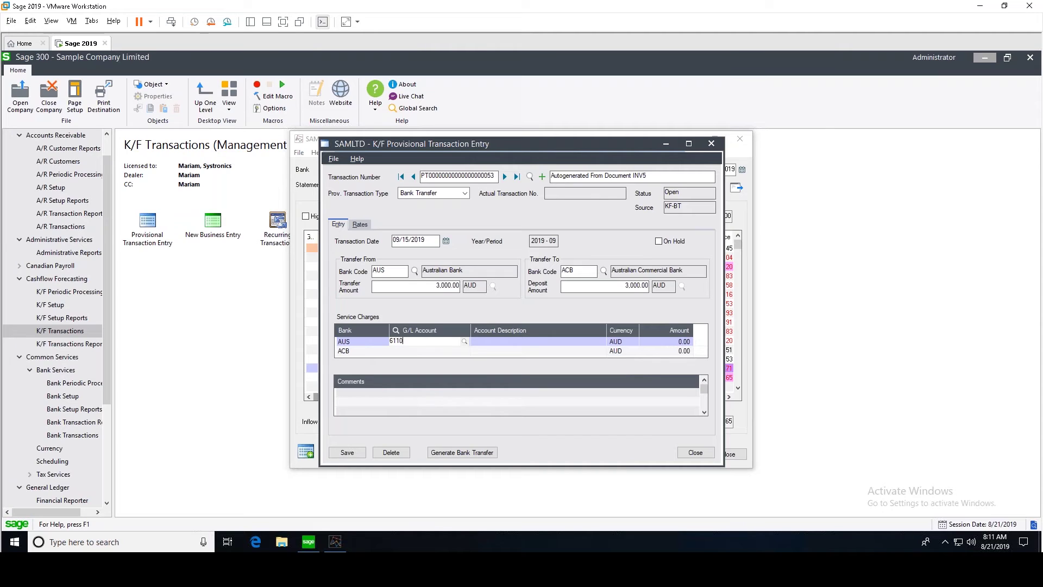
{"action": "key", "text": "Tab"}
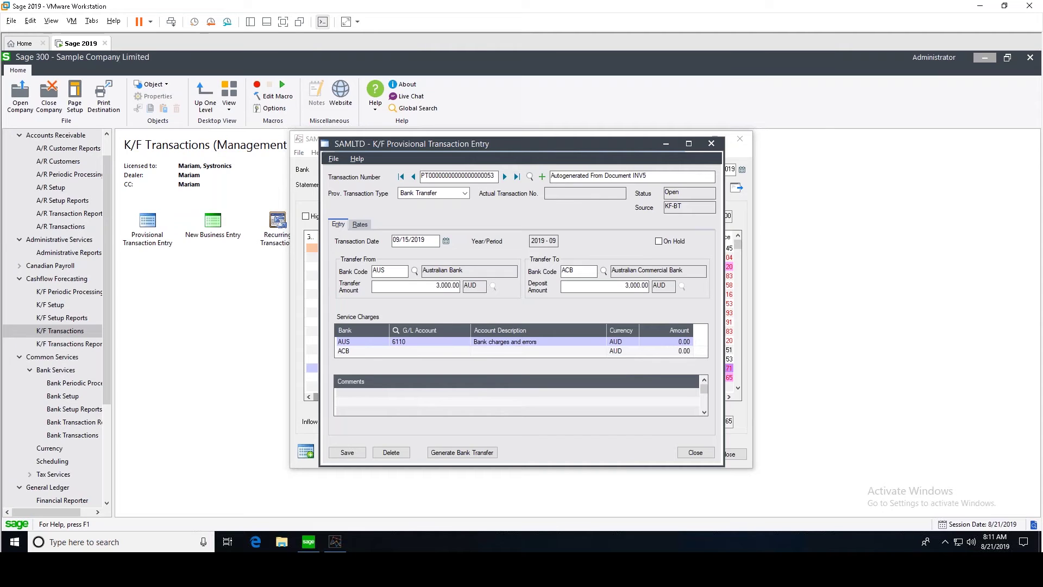
{"action": "type", "text": "10"}
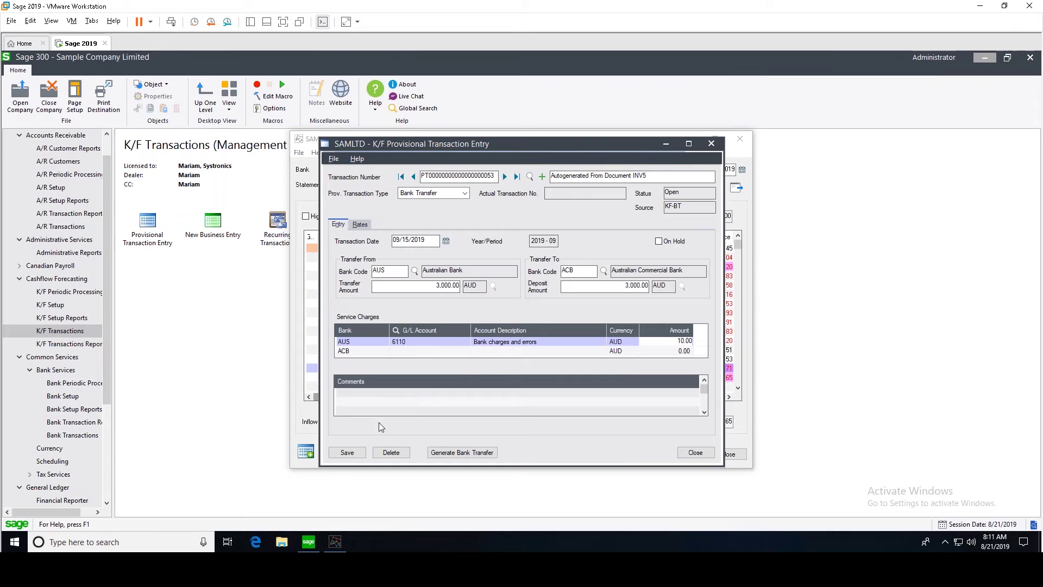
{"action": "left_click", "coordinate": [347, 454]}
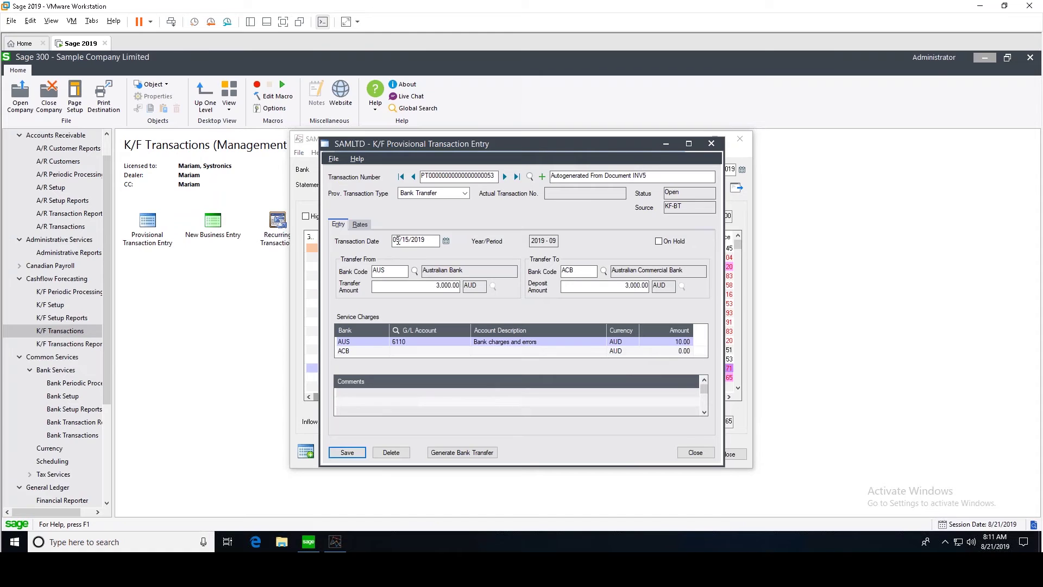
{"action": "left_click_drag", "start_coordinate": [409, 240], "coordinate": [393, 240]}
{"action": "left_click", "coordinate": [704, 453]}
{"action": "left_click", "coordinate": [701, 454]}
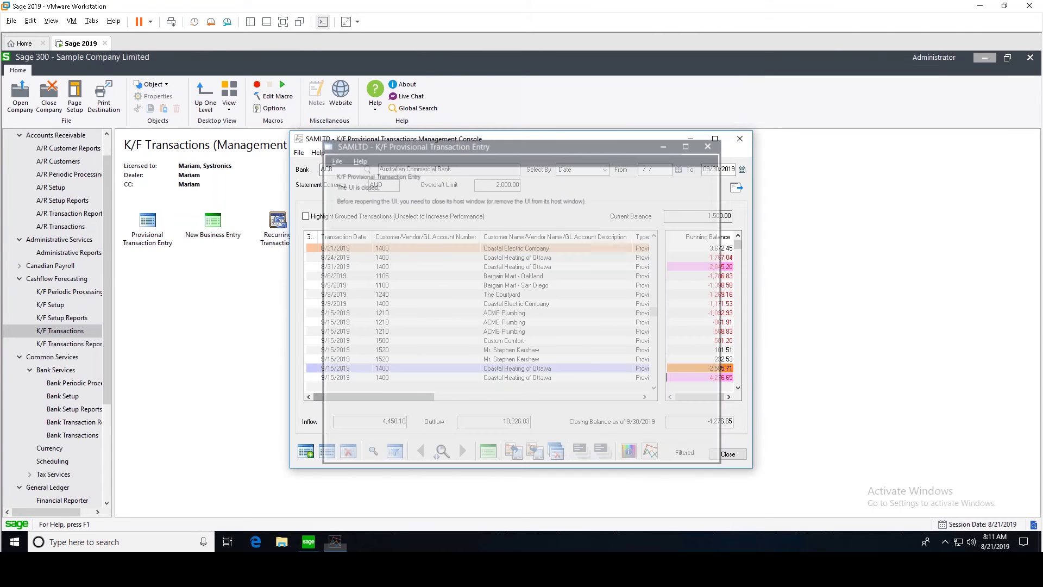
Step: Examine the 9/15/2019 bank transfer row and its effect on the running balance, then close the Management Console
{"action": "left_click", "coordinate": [407, 396]}
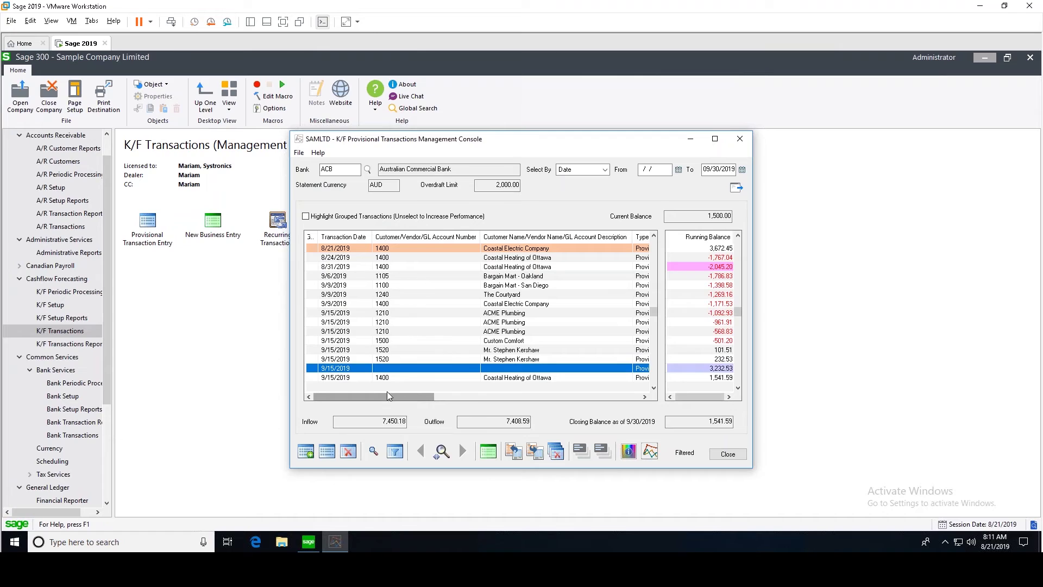
{"action": "left_click", "coordinate": [336, 369]}
{"action": "mouse_move", "coordinate": [341, 397]}
{"action": "left_mouse_down"}
{"action": "mouse_move", "coordinate": [479, 405]}
{"action": "mouse_move", "coordinate": [337, 405]}
{"action": "left_mouse_up"}
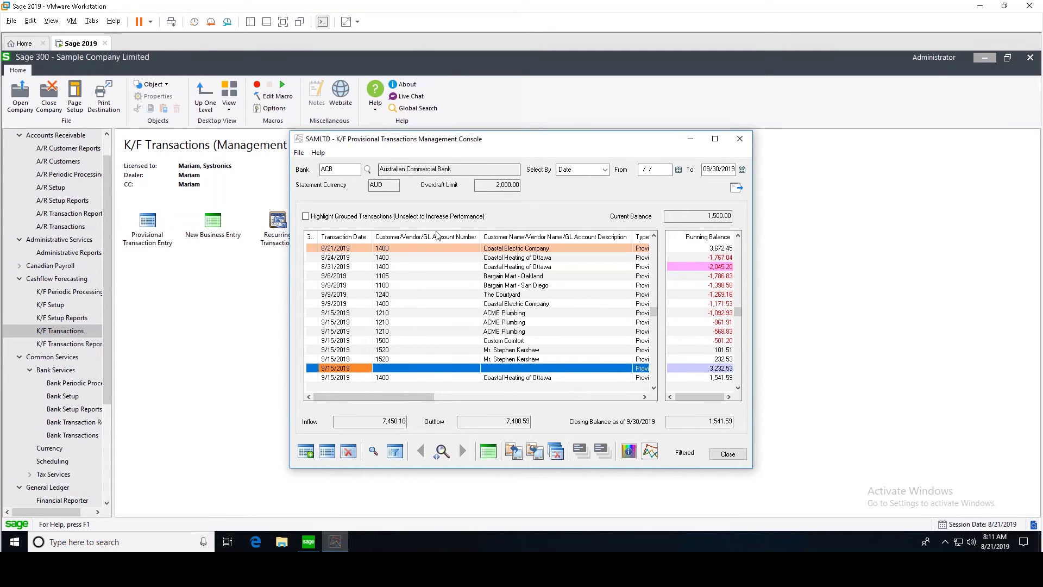
{"action": "left_click", "coordinate": [728, 454]}
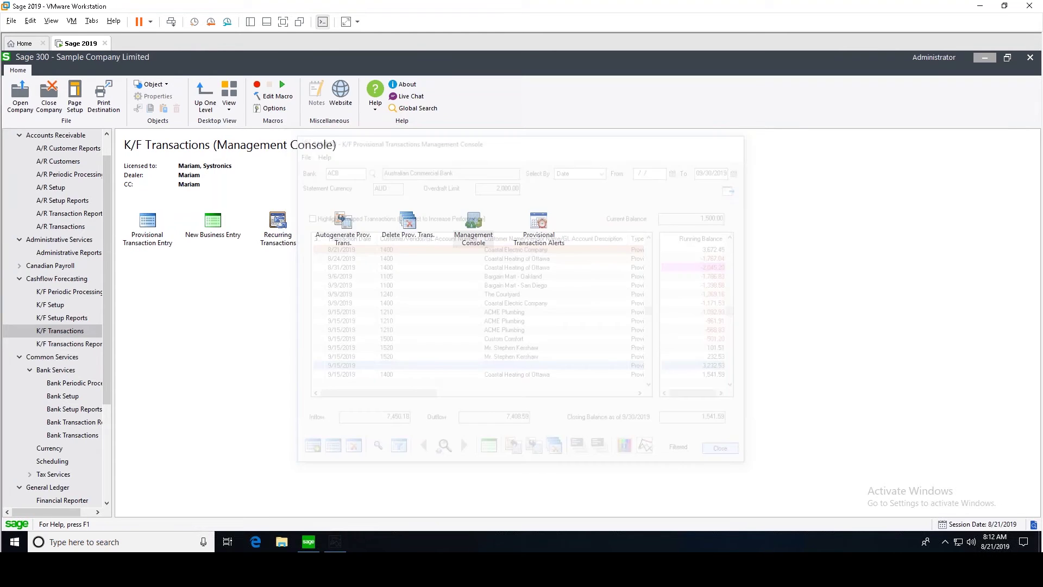
Step: Open Recurring Transactions and start a new recurring transaction with the code RENT
{"action": "double_click", "coordinate": [279, 233]}
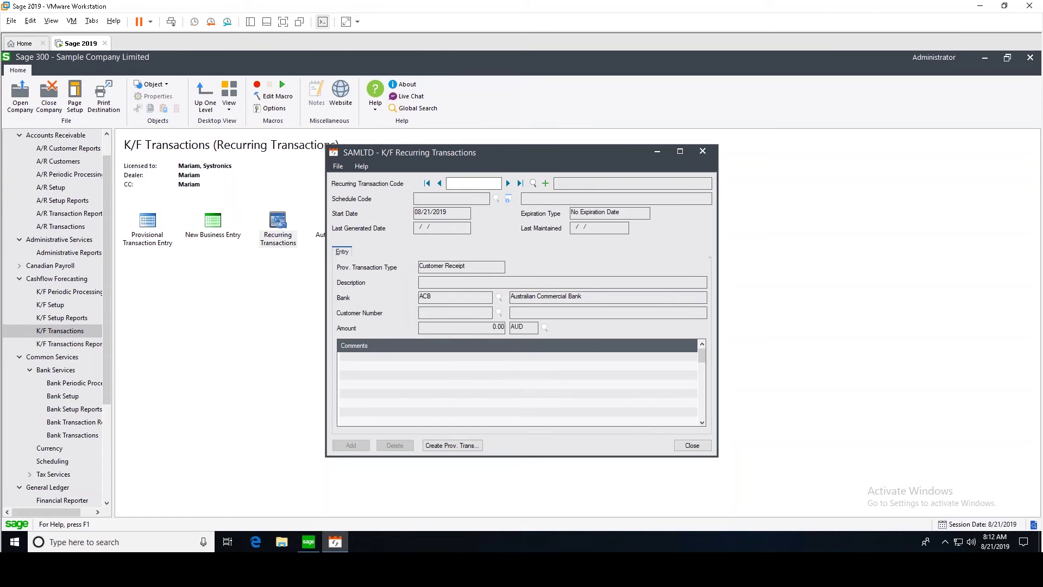
{"action": "type", "text": "RENT"}
{"action": "key", "text": "Tab"}
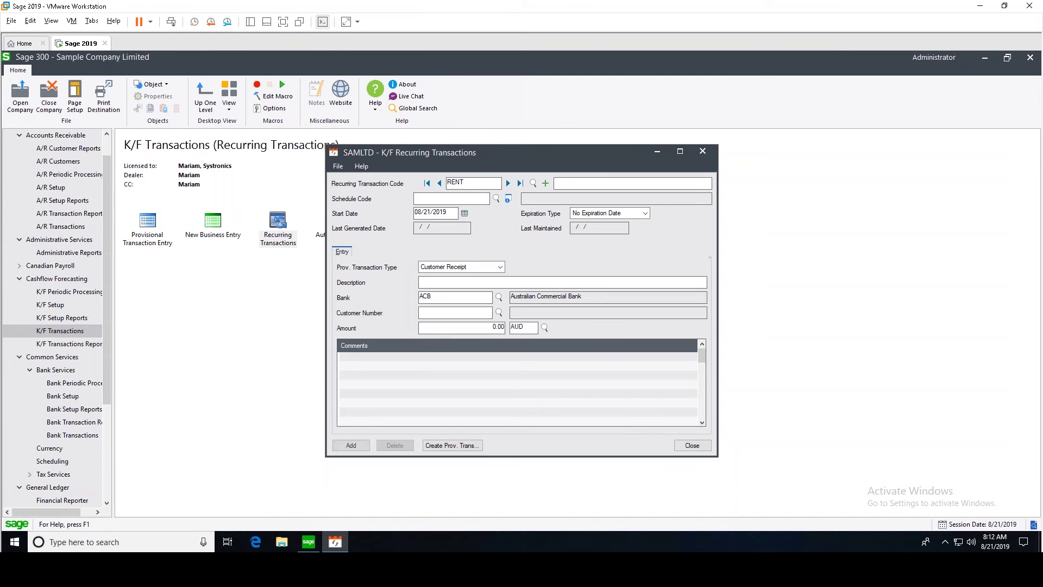
Step: Make the recurring transaction a Miscellaneous Entry of type Payment and enter "rent" as the Remit To
{"action": "left_click", "coordinate": [435, 272]}
{"action": "left_click", "coordinate": [434, 299]}
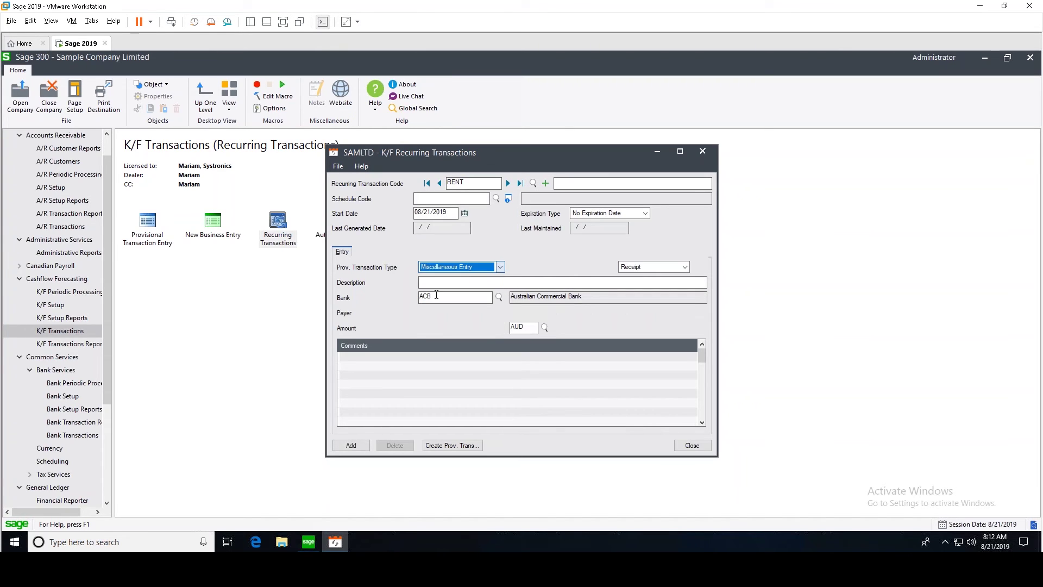
{"action": "left_click", "coordinate": [643, 269]}
{"action": "left_click", "coordinate": [628, 286]}
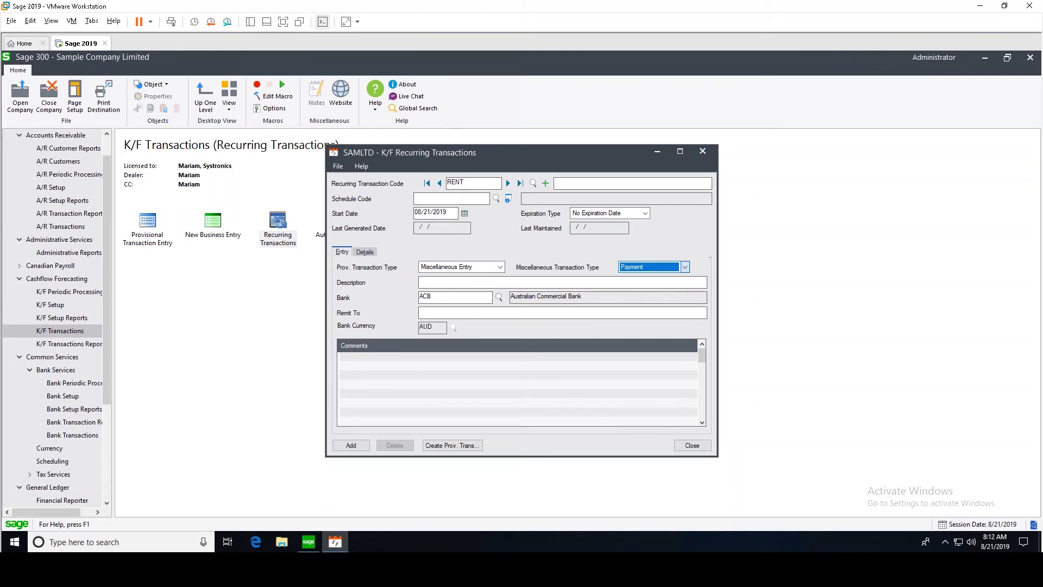
{"action": "left_click", "coordinate": [452, 315]}
{"action": "type", "text": "rent"}
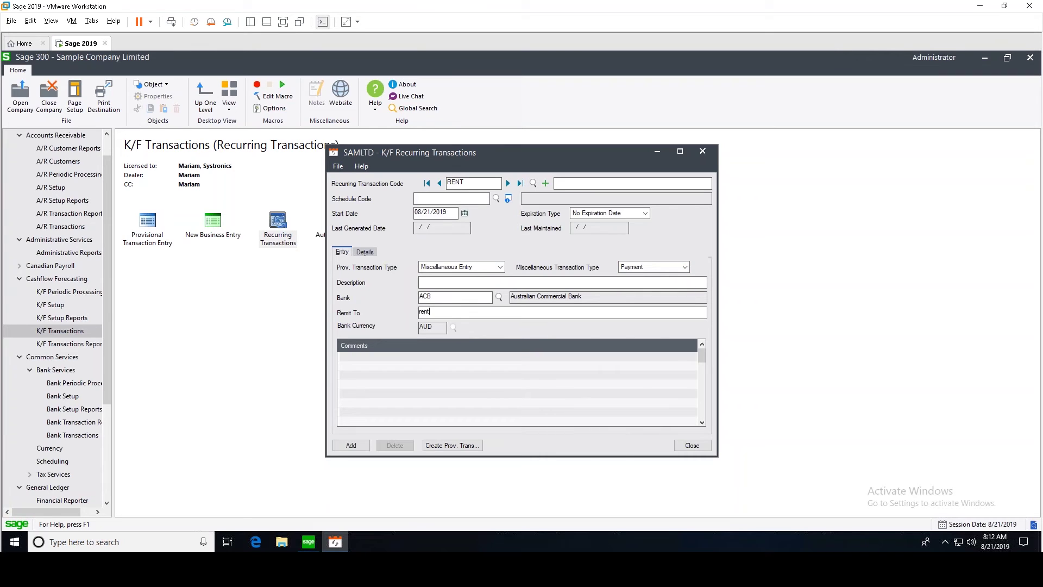
Step: Add a detail line to the RENT recurring transaction for G/L account 6560 with an amount of 500.00
{"action": "left_click", "coordinate": [363, 253]}
{"action": "left_click", "coordinate": [377, 283]}
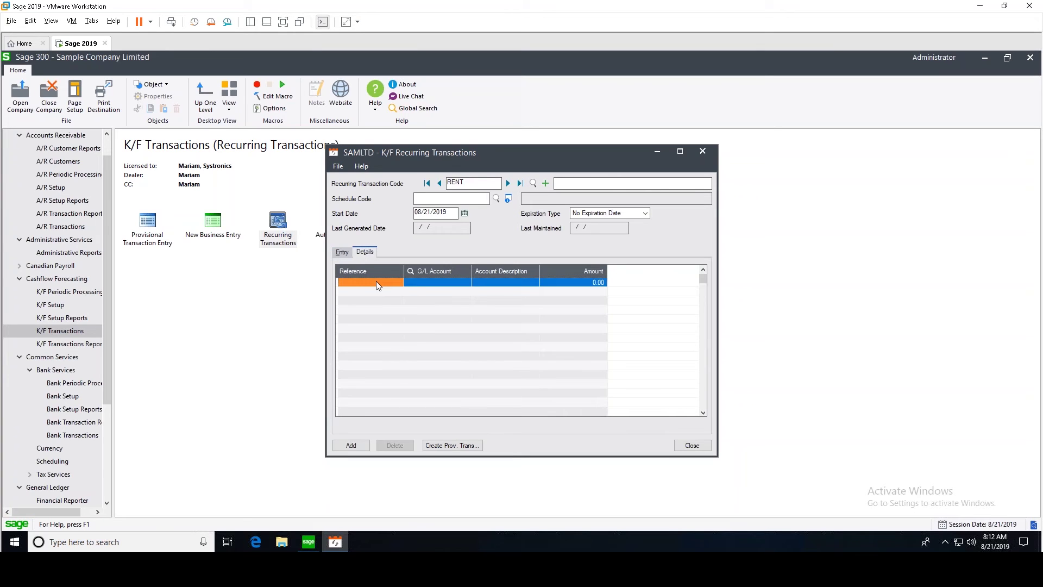
{"action": "left_click", "coordinate": [433, 284]}
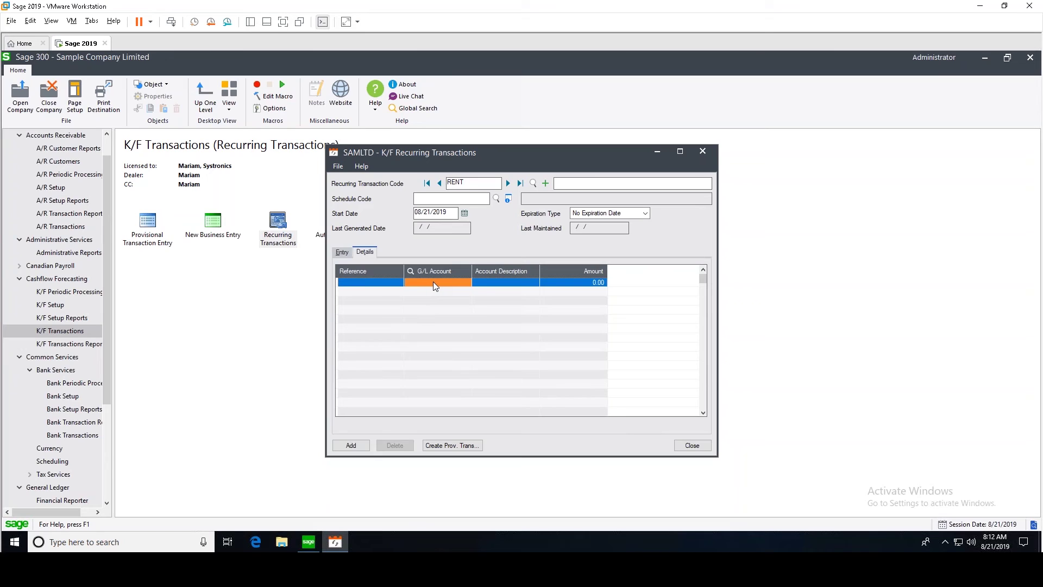
{"action": "type", "text": "6560"}
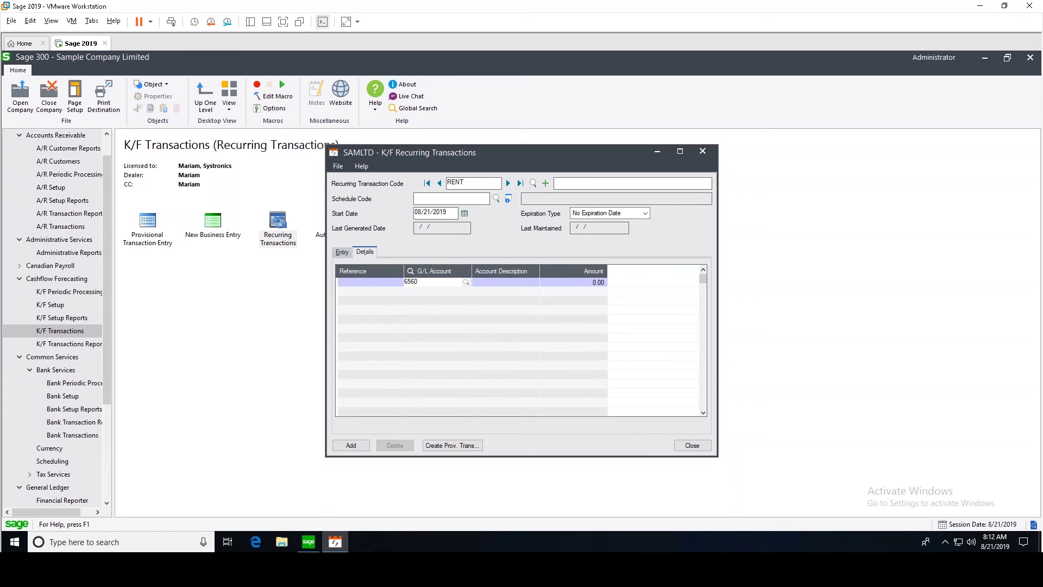
{"action": "key", "text": "Tab"}
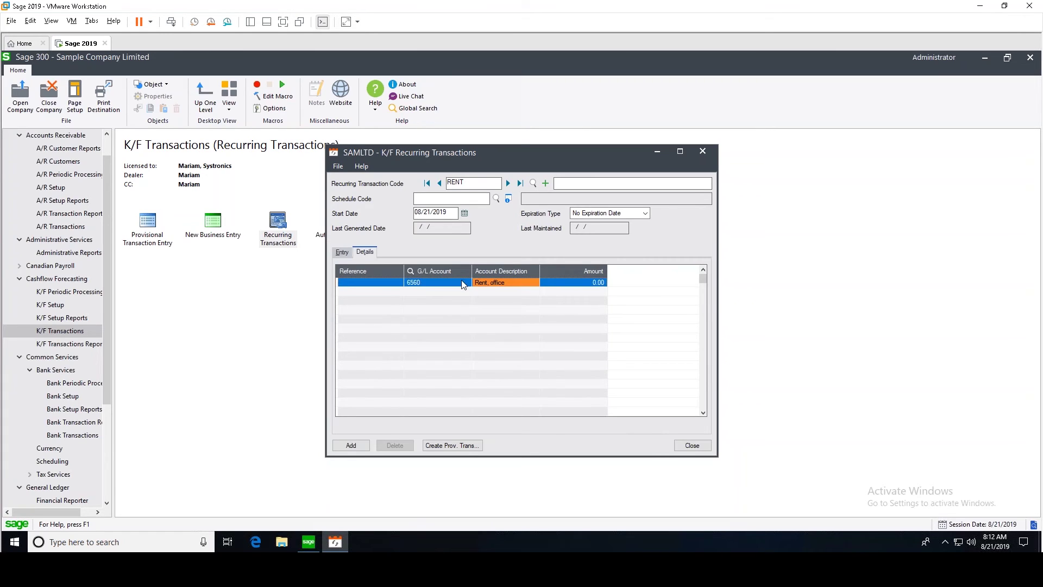
{"action": "left_click", "coordinate": [589, 283]}
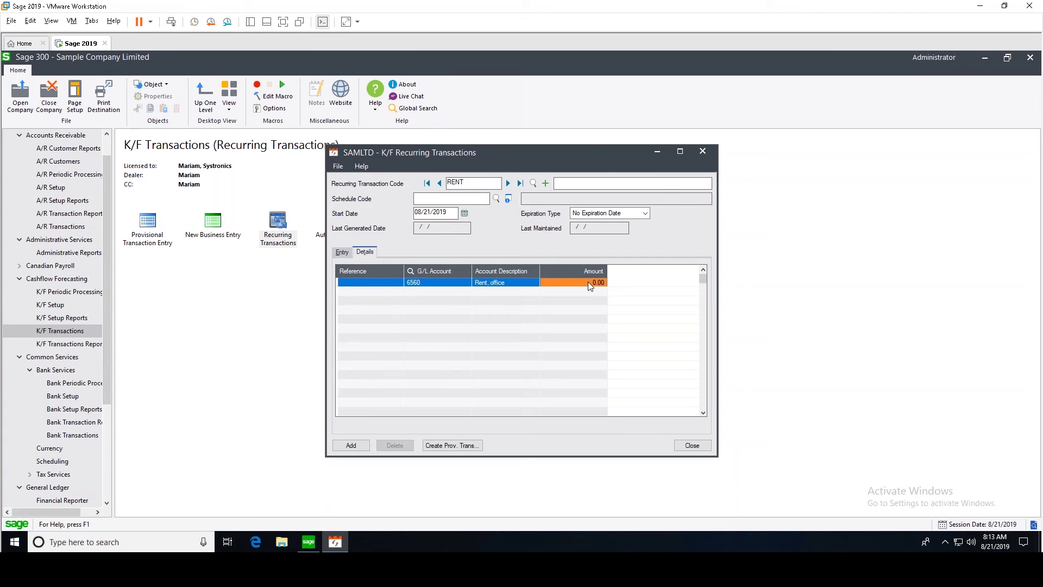
{"action": "type", "text": "500"}
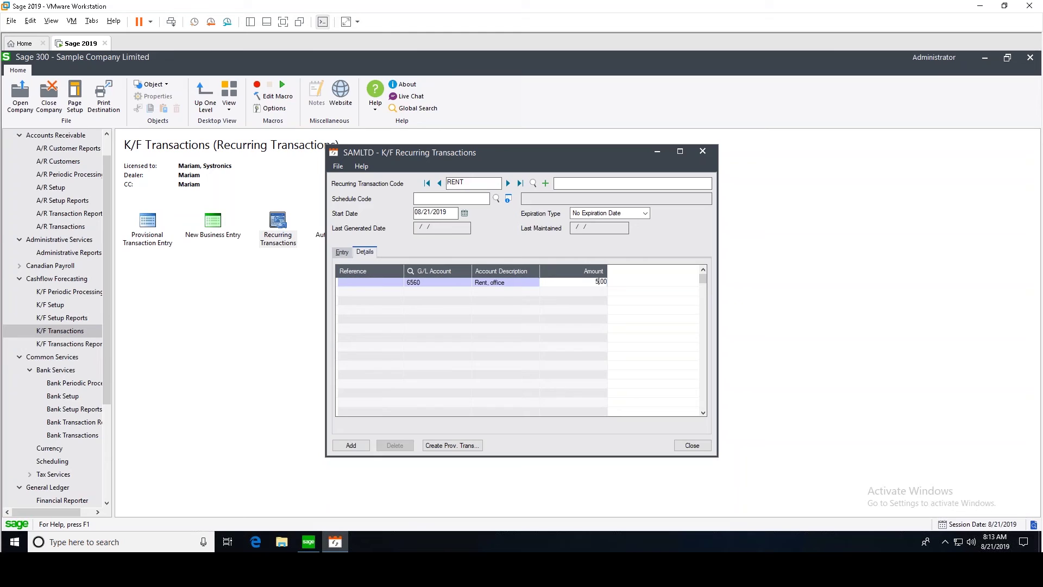
{"action": "left_click", "coordinate": [505, 339]}
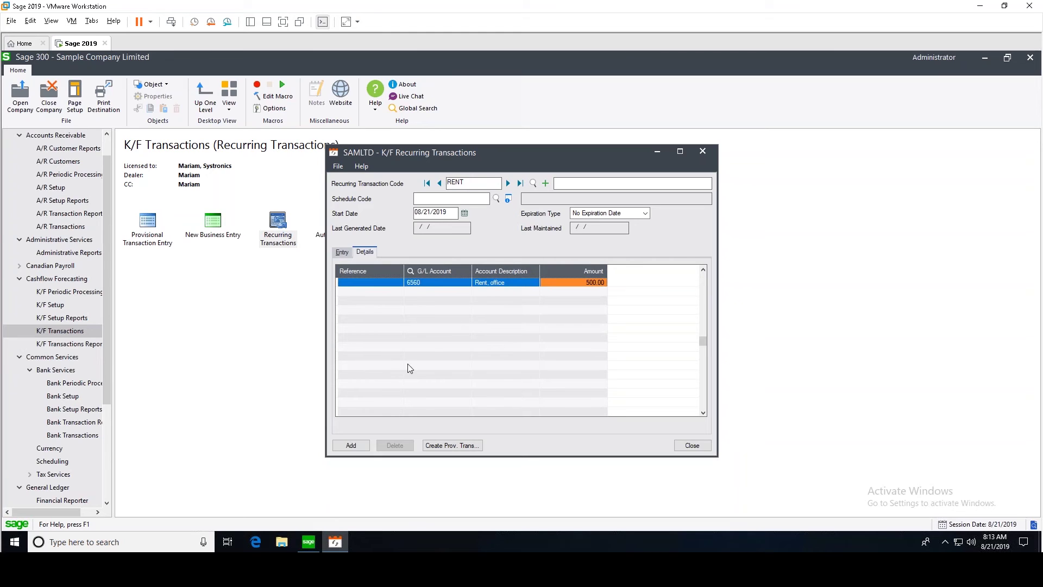
Step: Assign the MONTHLY schedule to the RENT recurring transaction and add the record
{"action": "left_click", "coordinate": [349, 252]}
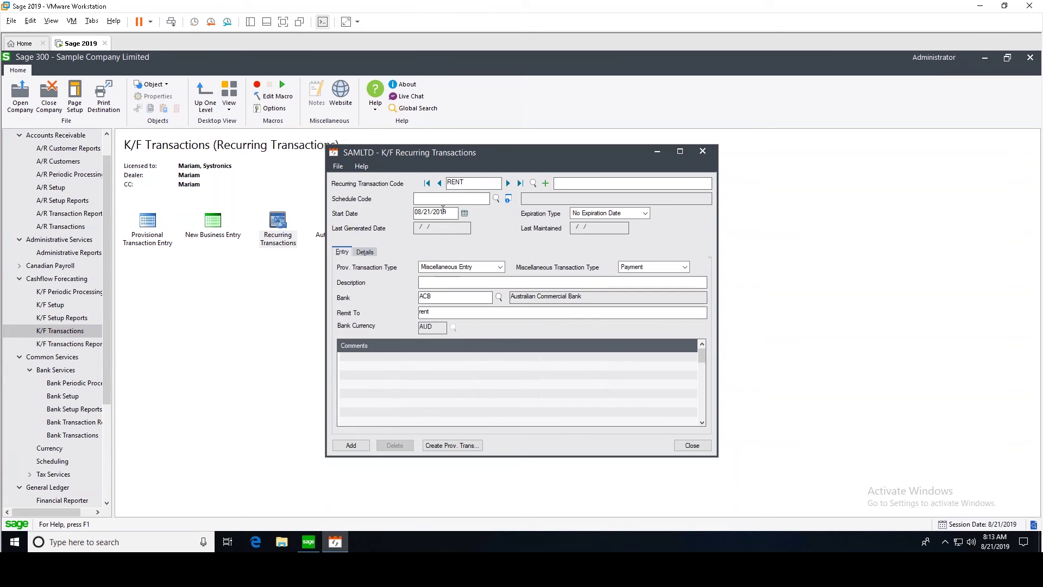
{"action": "left_click", "coordinate": [495, 199]}
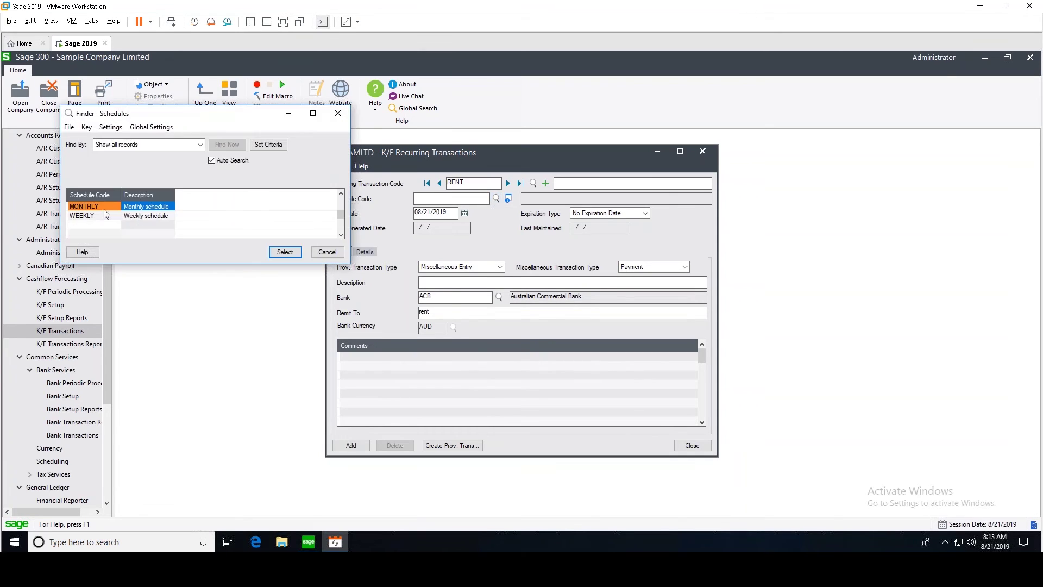
{"action": "left_click", "coordinate": [105, 209]}
{"action": "double_click", "coordinate": [105, 210]}
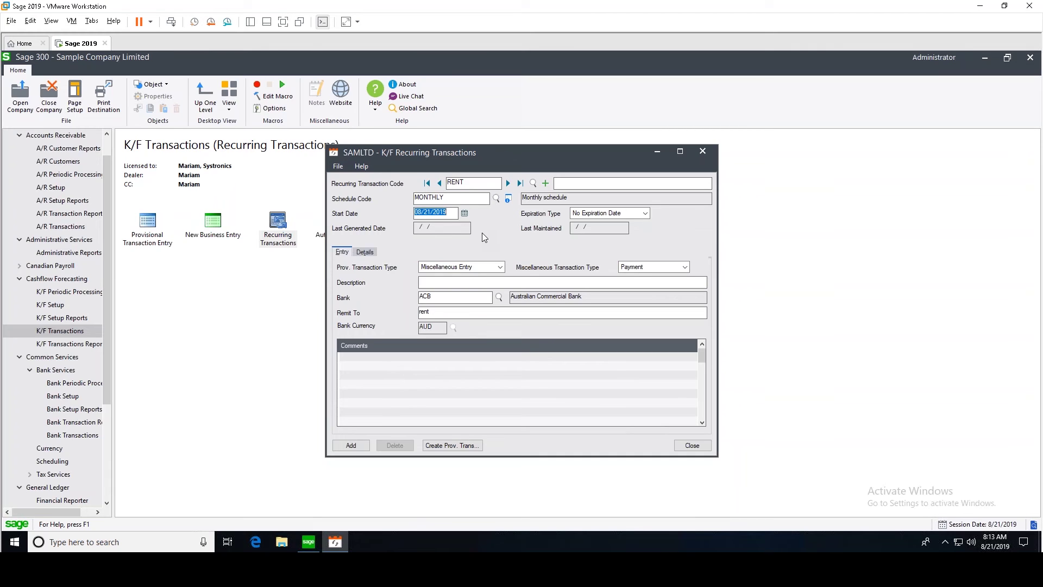
{"action": "left_click", "coordinate": [351, 445]}
Step: Create the provisional transaction for RENT using the Next Schedule option, then close Recurring Transactions
{"action": "left_click", "coordinate": [446, 451]}
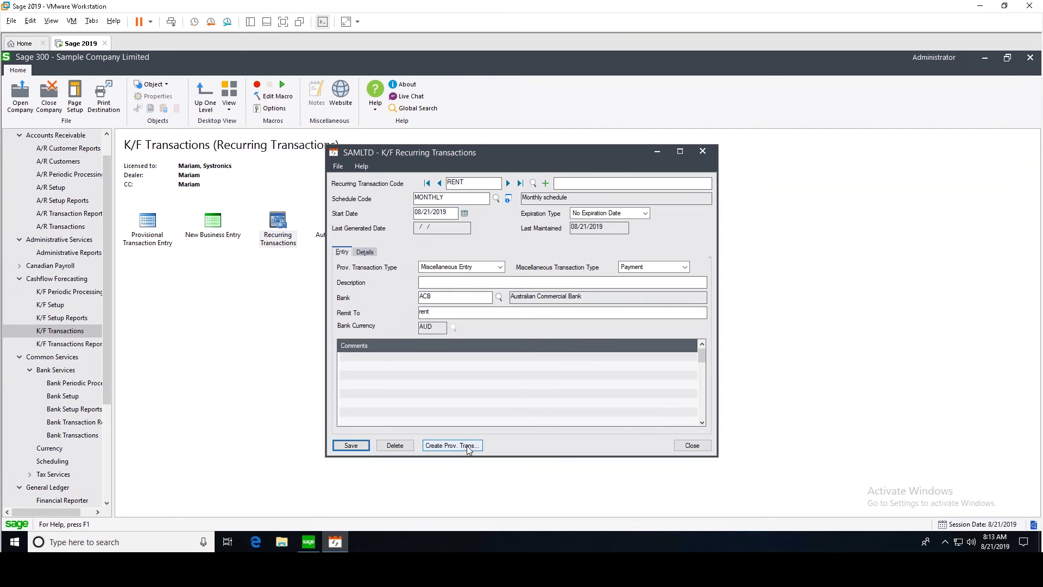
{"action": "left_click", "coordinate": [468, 450]}
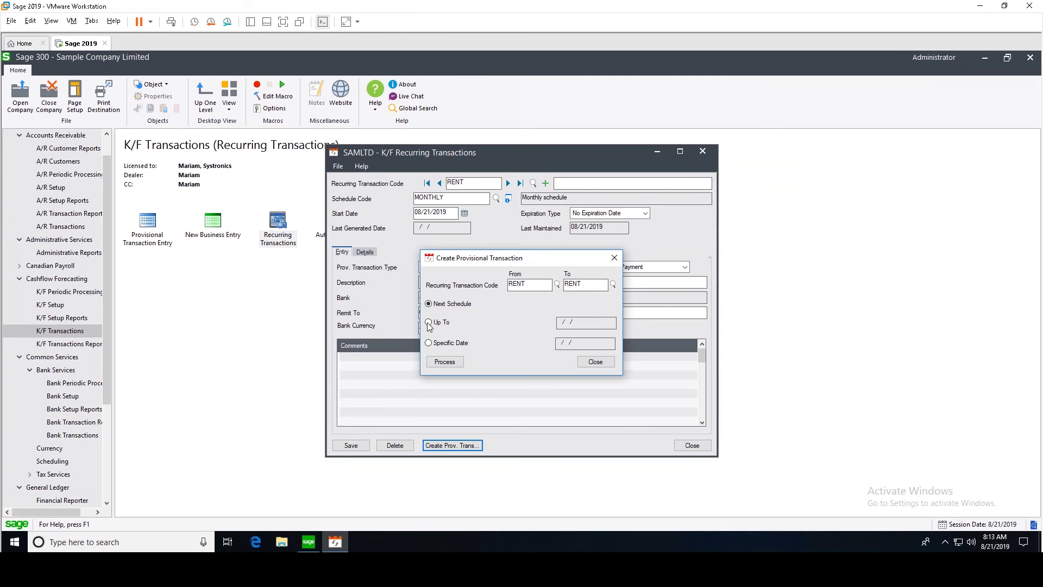
{"action": "left_click", "coordinate": [429, 323]}
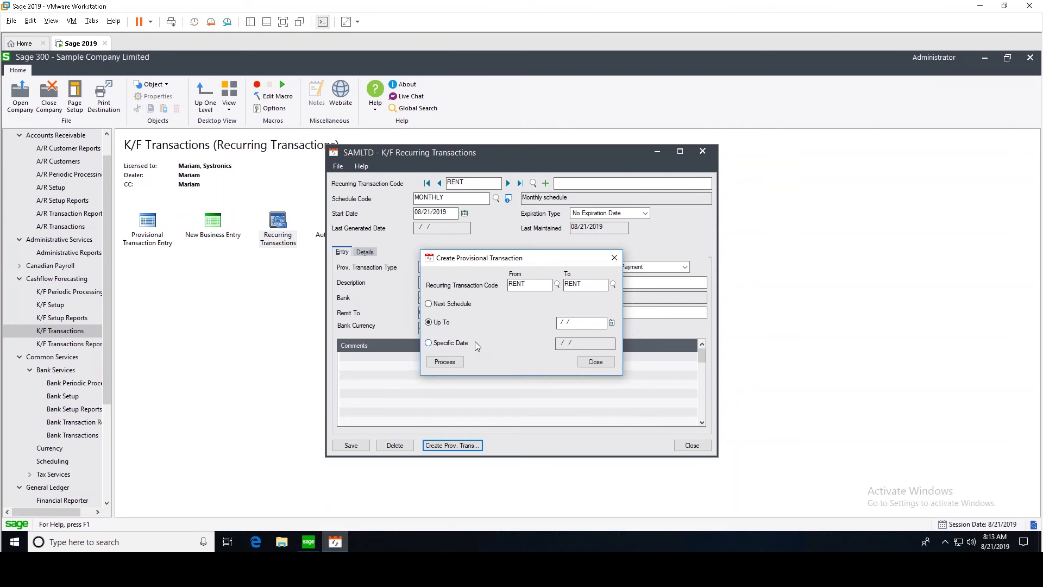
{"action": "left_click", "coordinate": [440, 344]}
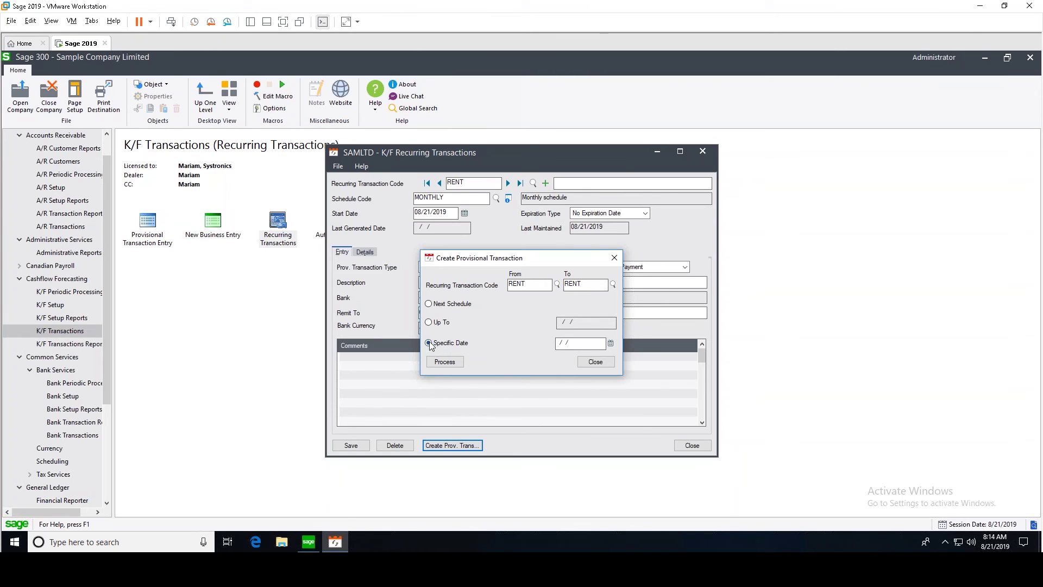
{"action": "left_click", "coordinate": [429, 305]}
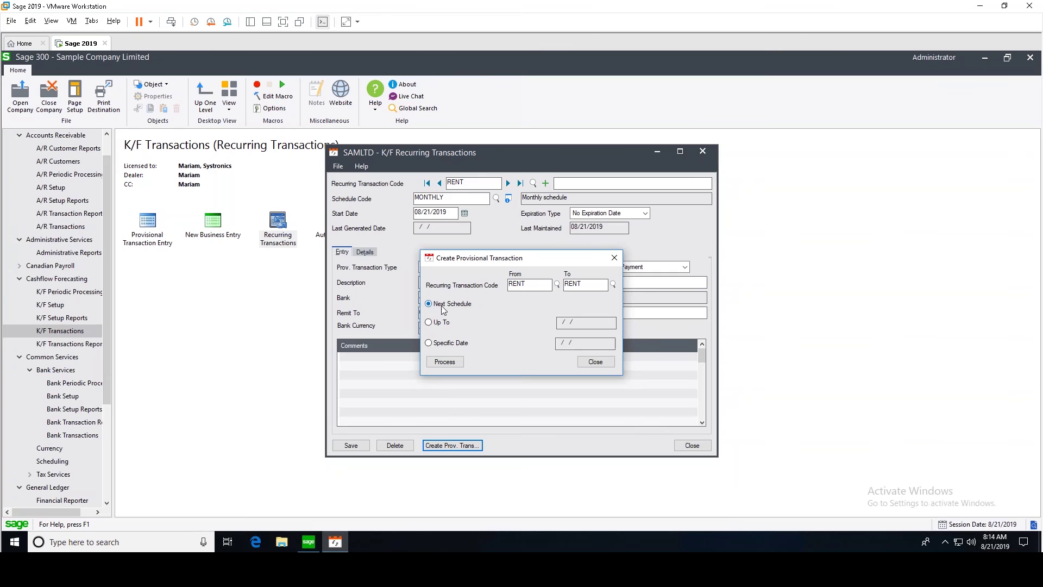
{"action": "left_click", "coordinate": [443, 362]}
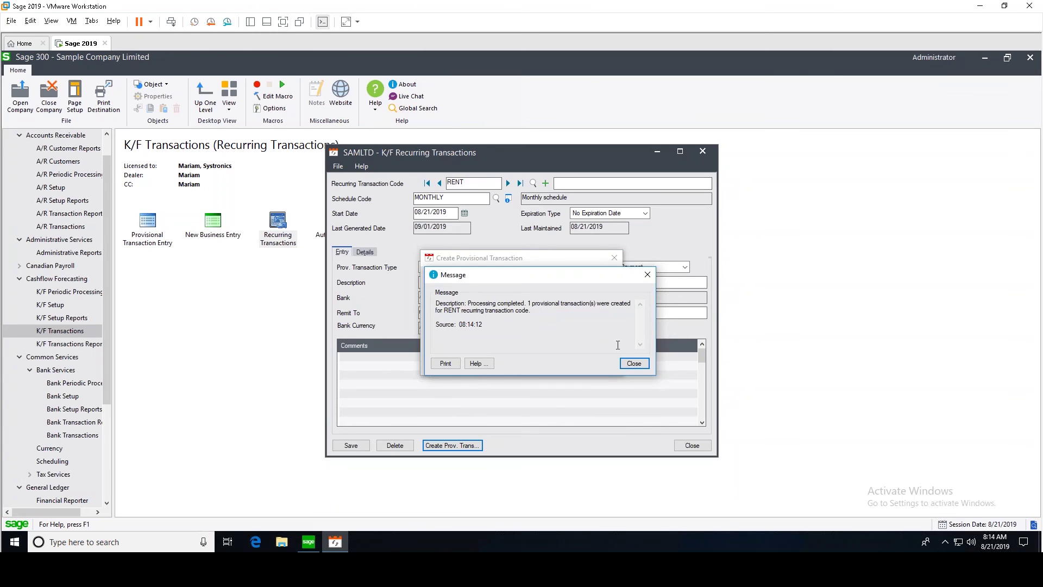
{"action": "left_click", "coordinate": [634, 362]}
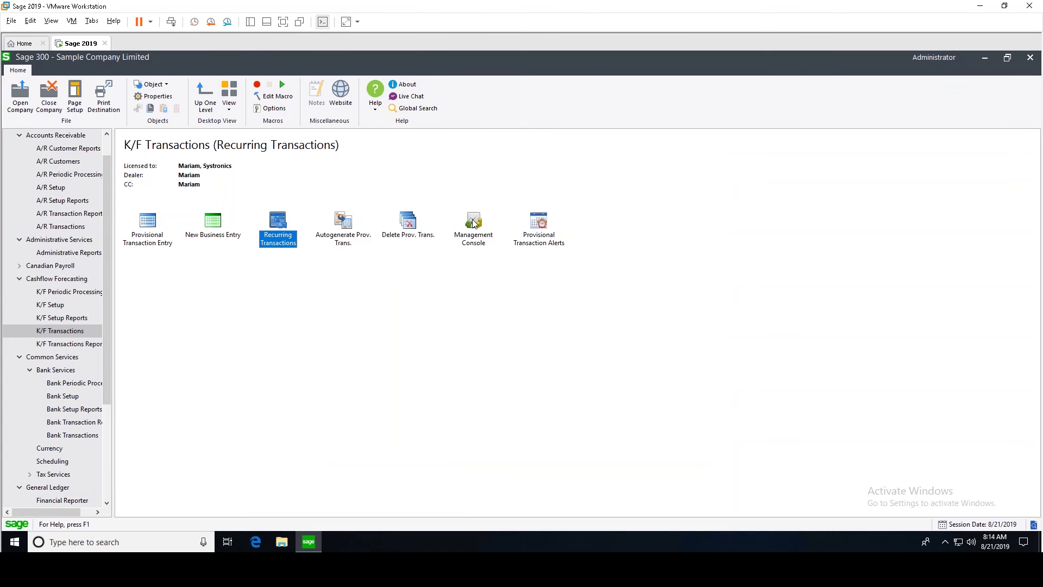
Step: Open Delete Provisional Transactions, load transactions of all types and deselect every row
{"action": "left_click", "coordinate": [412, 222]}
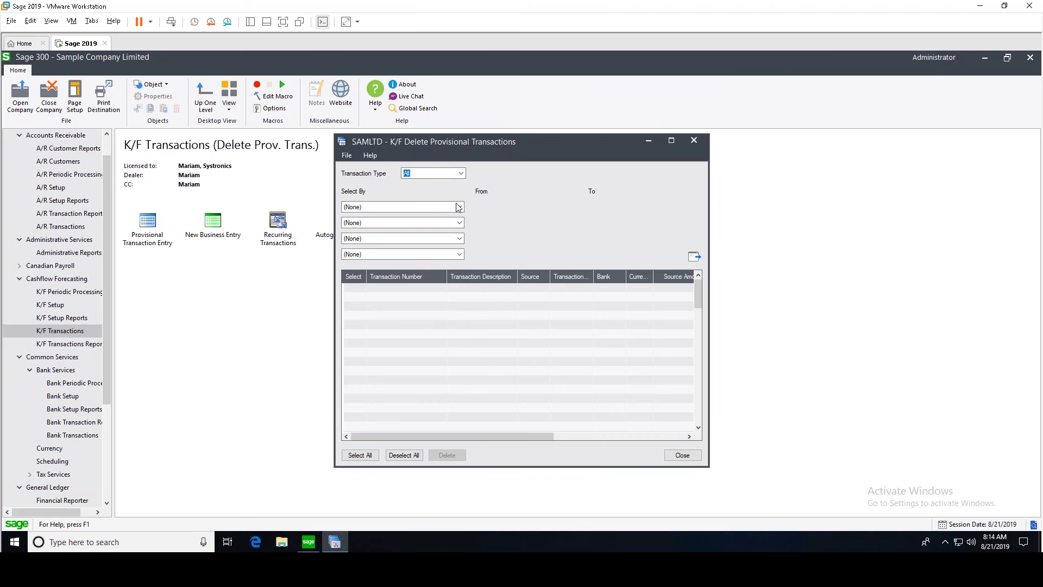
{"action": "left_click", "coordinate": [693, 257]}
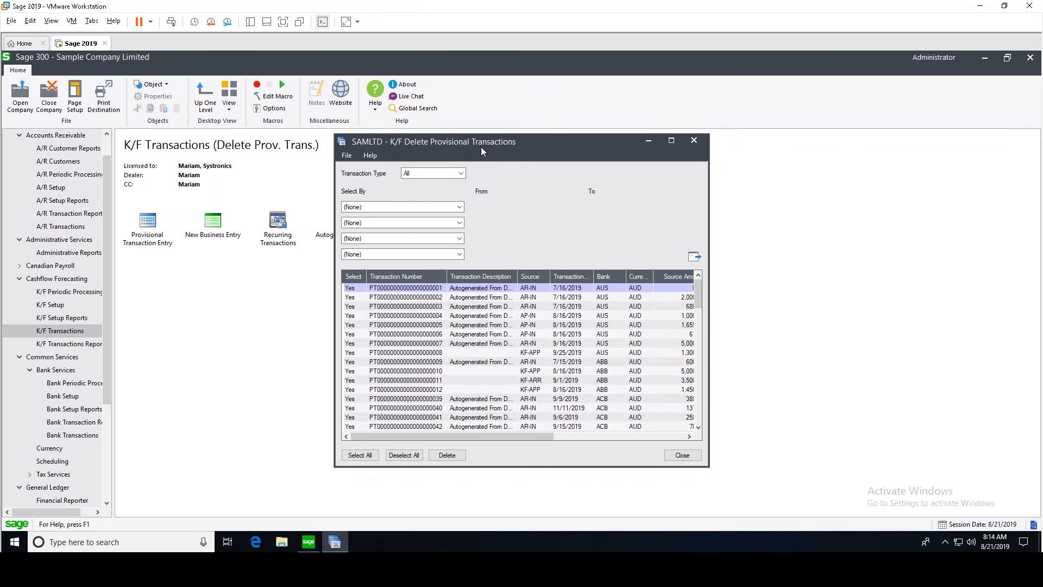
{"action": "left_click", "coordinate": [403, 456]}
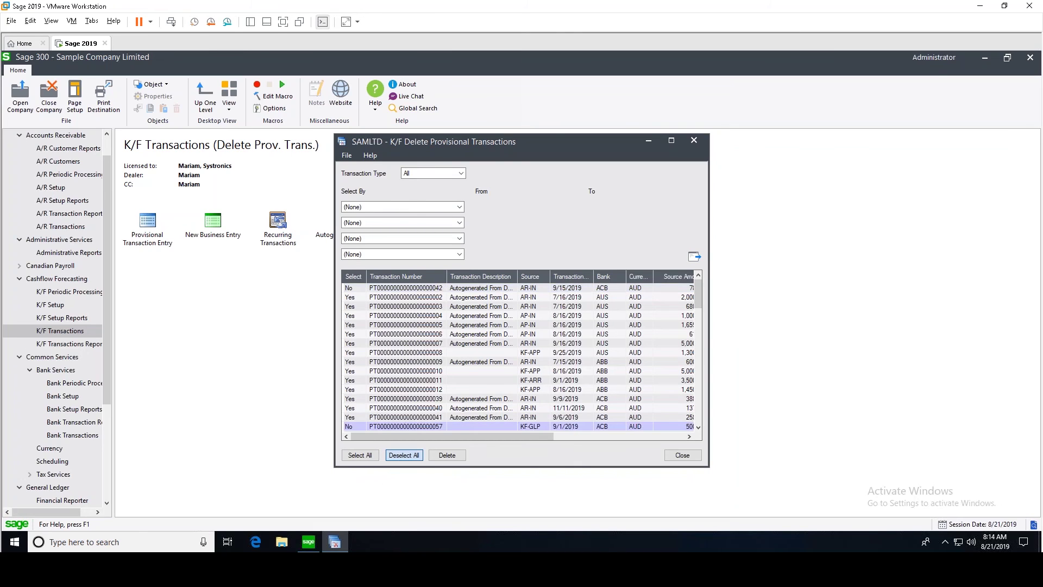
Step: Delete the five AUS bank provisional transactions with numbers ending in 4 through 8, then close the deletion window
{"action": "left_click", "coordinate": [357, 317]}
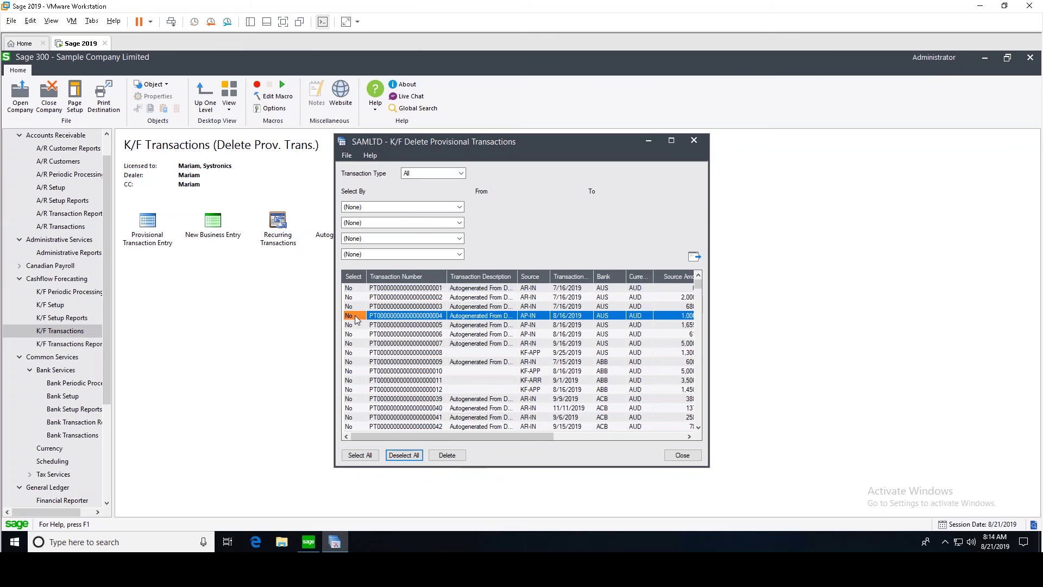
{"action": "double_click", "coordinate": [356, 318]}
{"action": "double_click", "coordinate": [352, 325]}
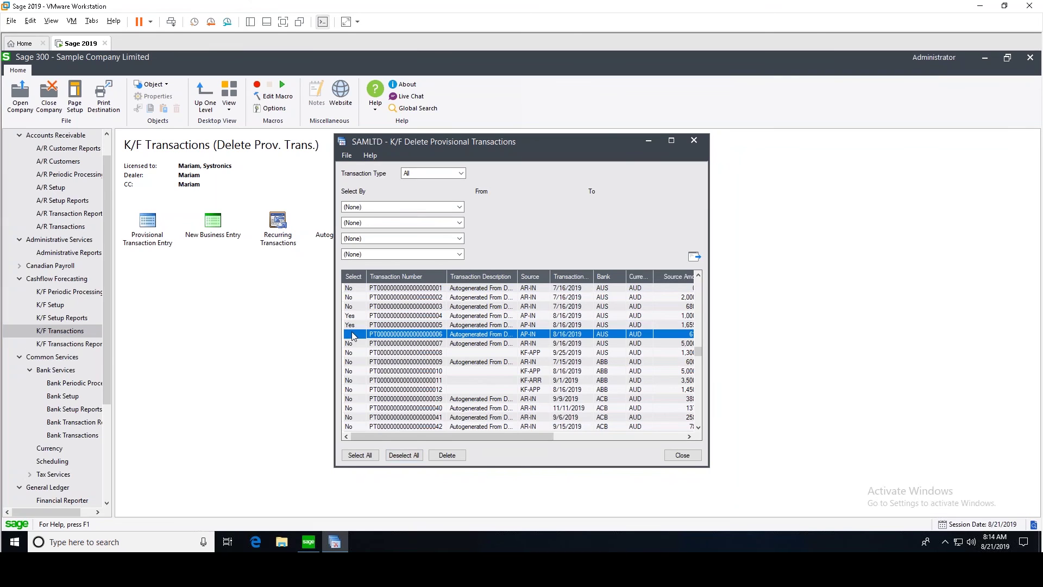
{"action": "double_click", "coordinate": [353, 335]}
{"action": "double_click", "coordinate": [352, 344]}
{"action": "double_click", "coordinate": [353, 353]}
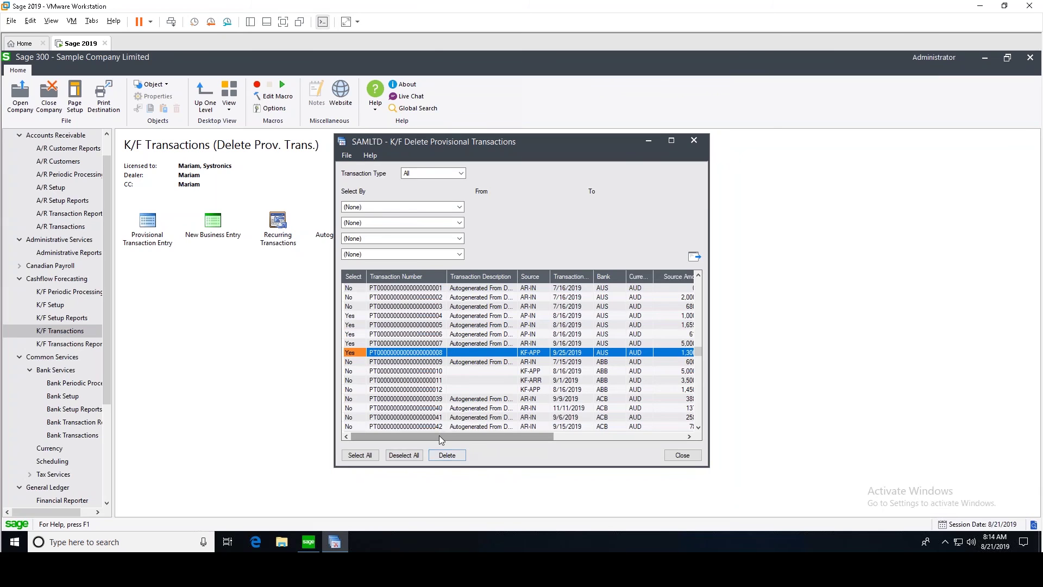
{"action": "left_click", "coordinate": [447, 455]}
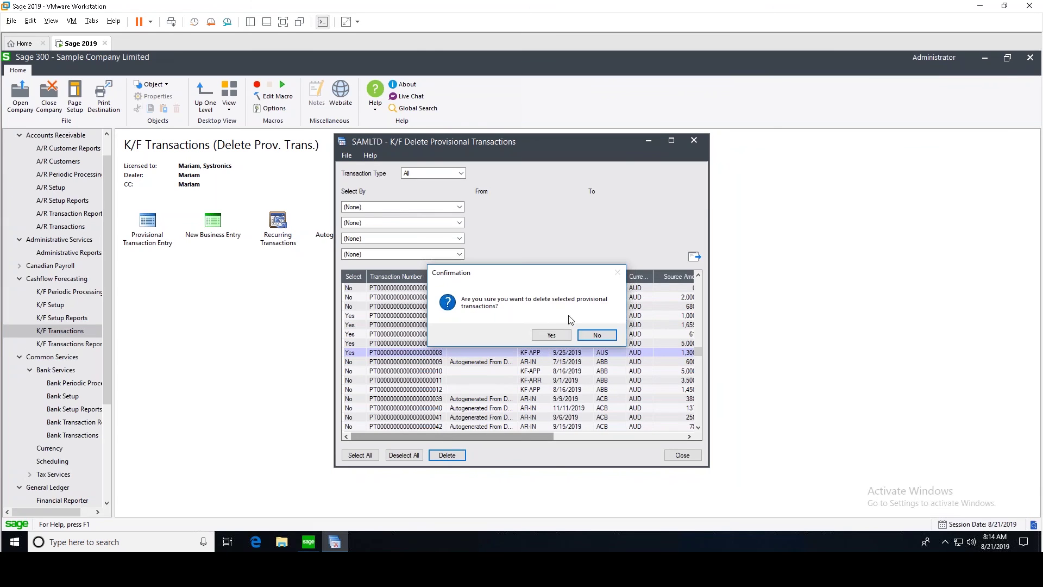
{"action": "left_click", "coordinate": [558, 335]}
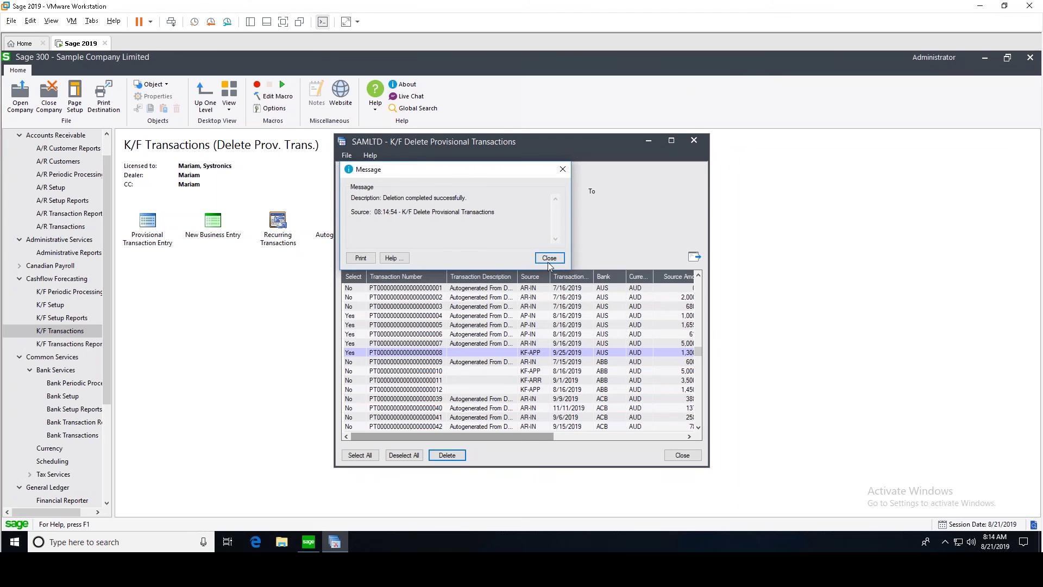
{"action": "left_click", "coordinate": [549, 259]}
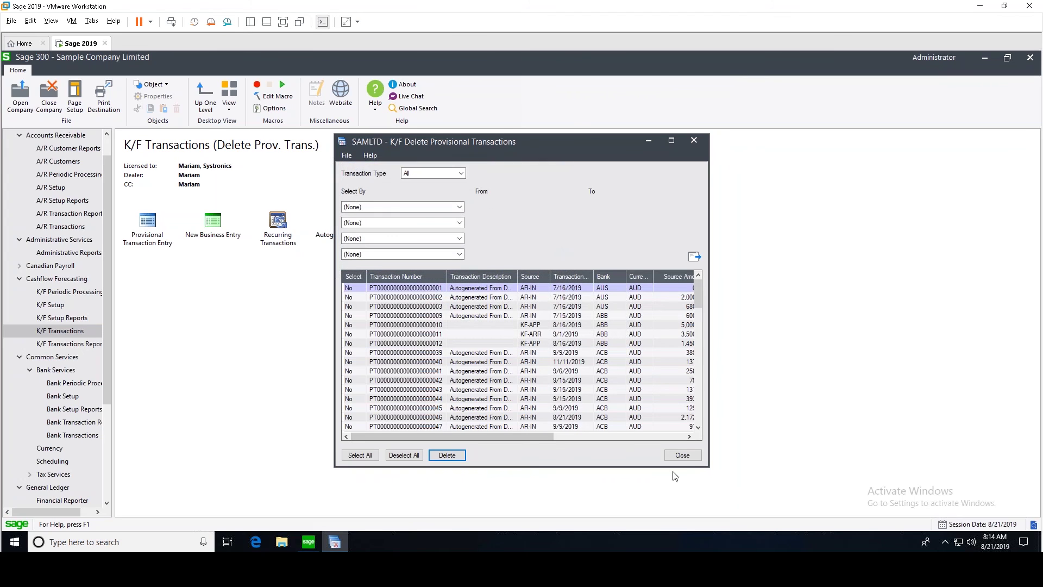
{"action": "left_click", "coordinate": [683, 454]}
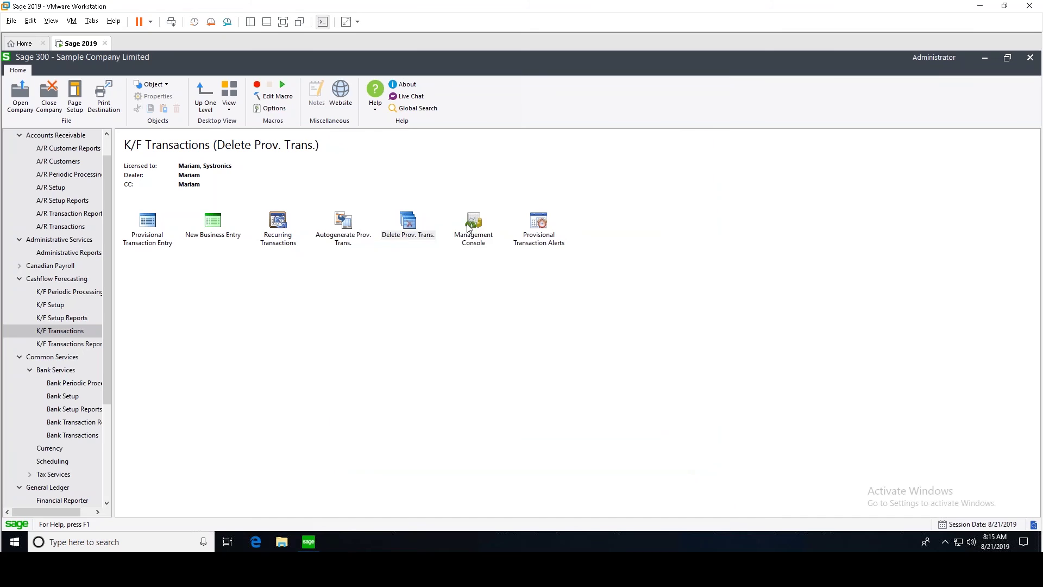
Step: Load bank ACB's provisional transactions up to 09/30/2019 in the Management Console and open the 8/21/2019 Coastal Electric Company entry
{"action": "left_click", "coordinate": [468, 227]}
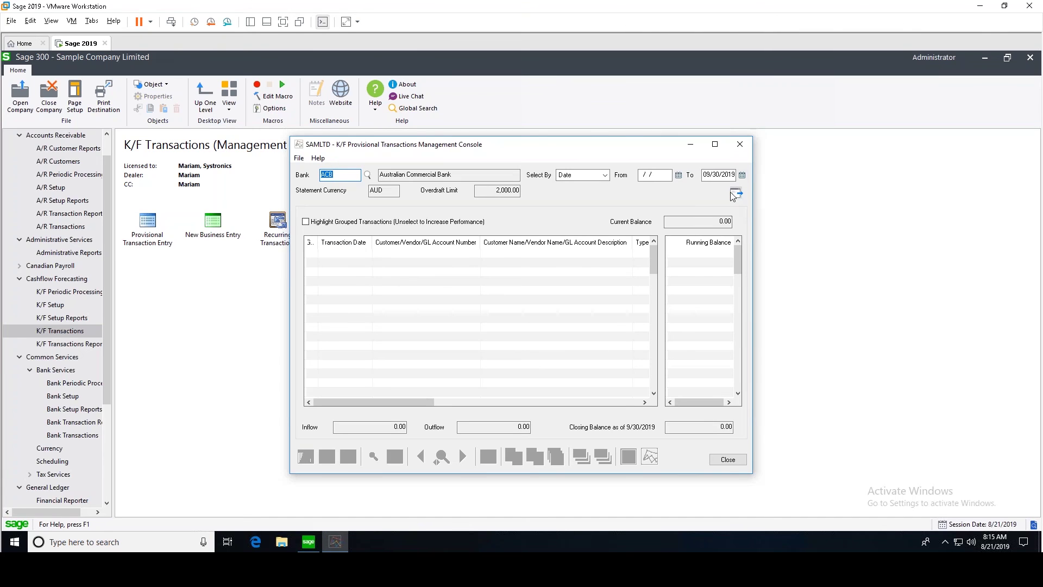
{"action": "left_click", "coordinate": [736, 195]}
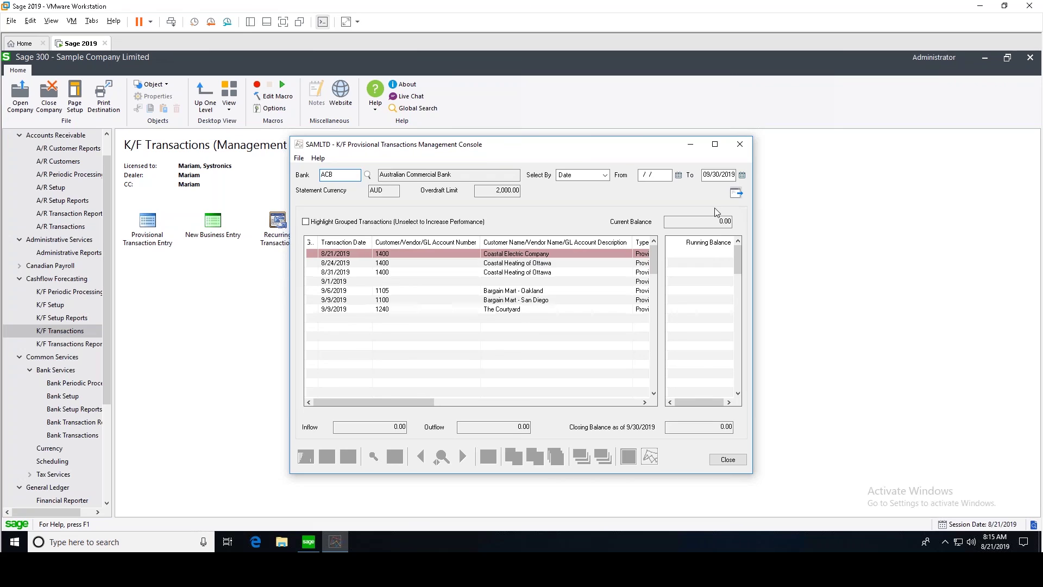
{"action": "left_click", "coordinate": [335, 255]}
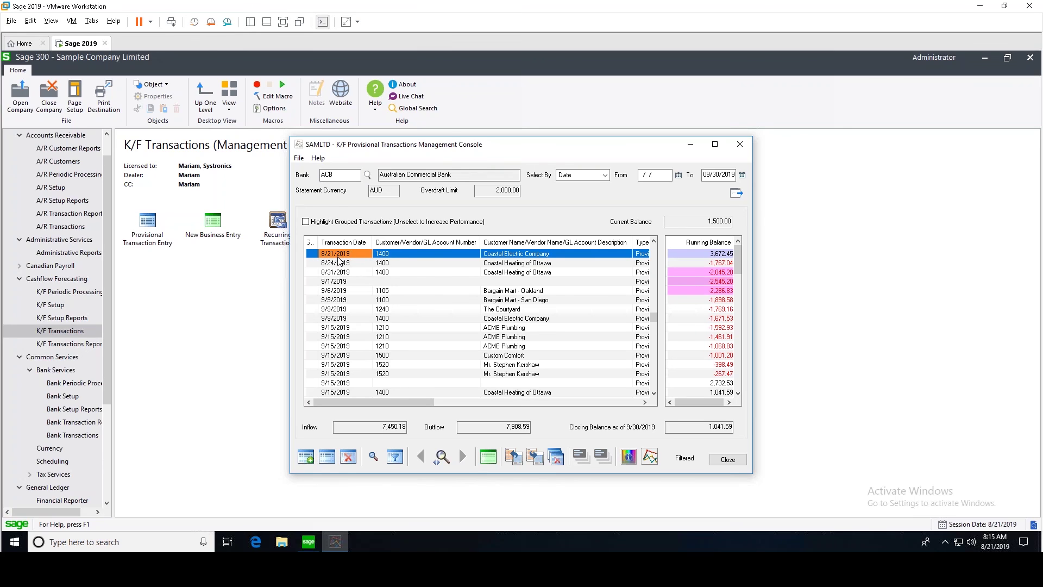
{"action": "left_click", "coordinate": [336, 254]}
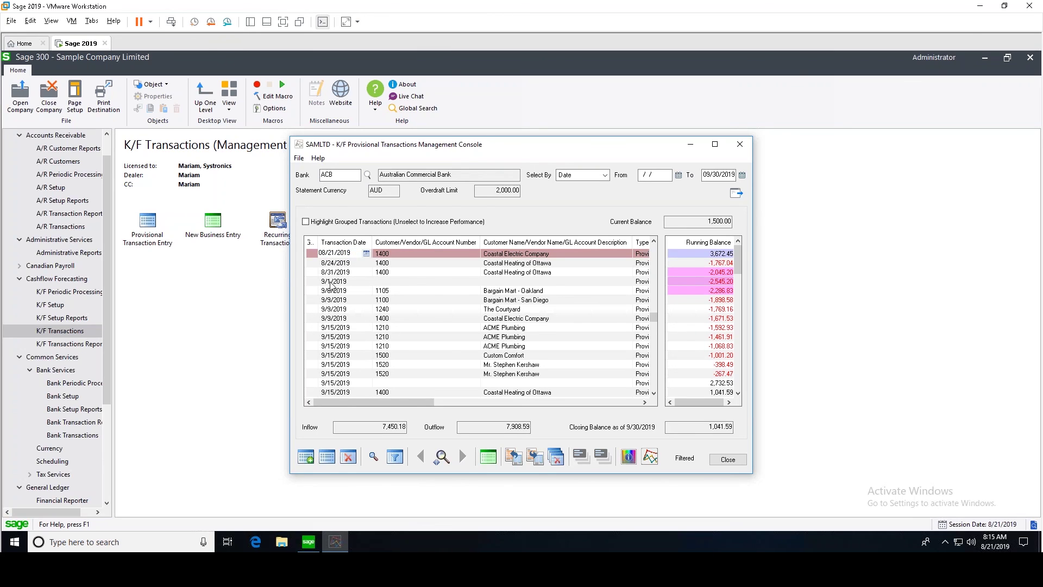
{"action": "left_click", "coordinate": [314, 255]}
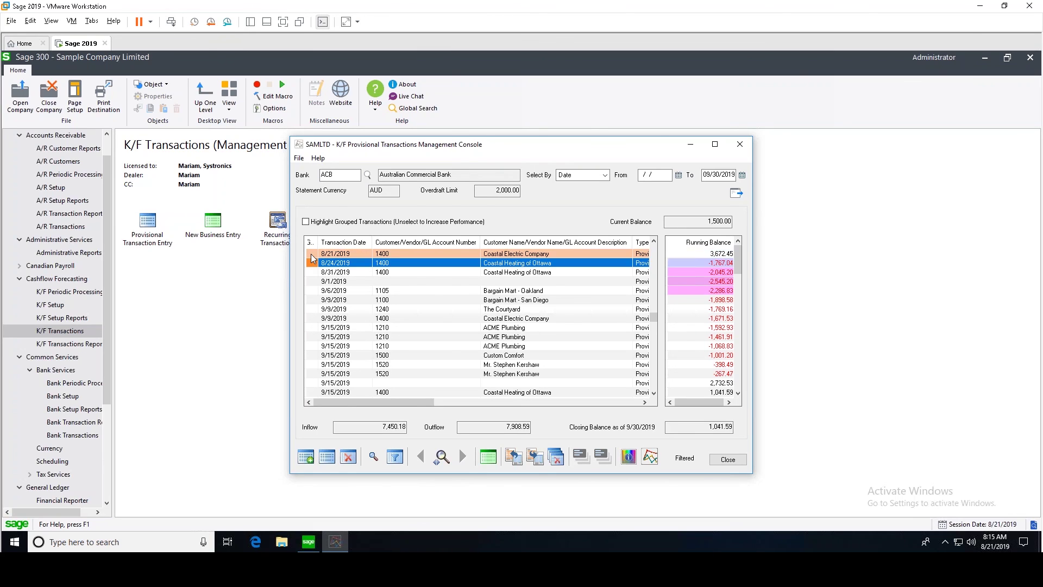
{"action": "left_click", "coordinate": [329, 458]}
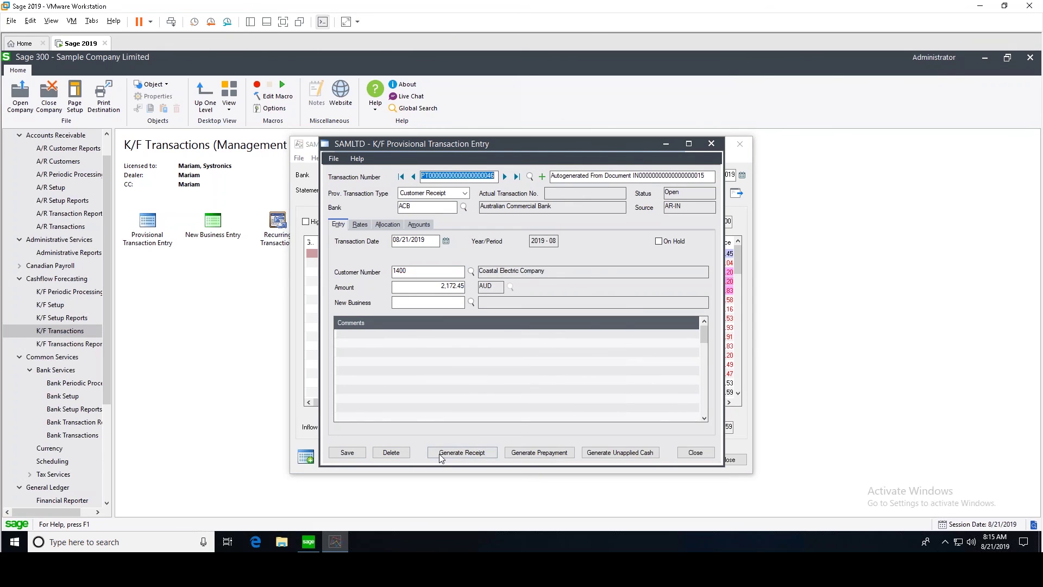
Step: Generate an A/R receipt for the Coastal Electric Company transaction in the K/F Generated Batch, add it and close Receipt Entry
{"action": "left_click", "coordinate": [462, 452]}
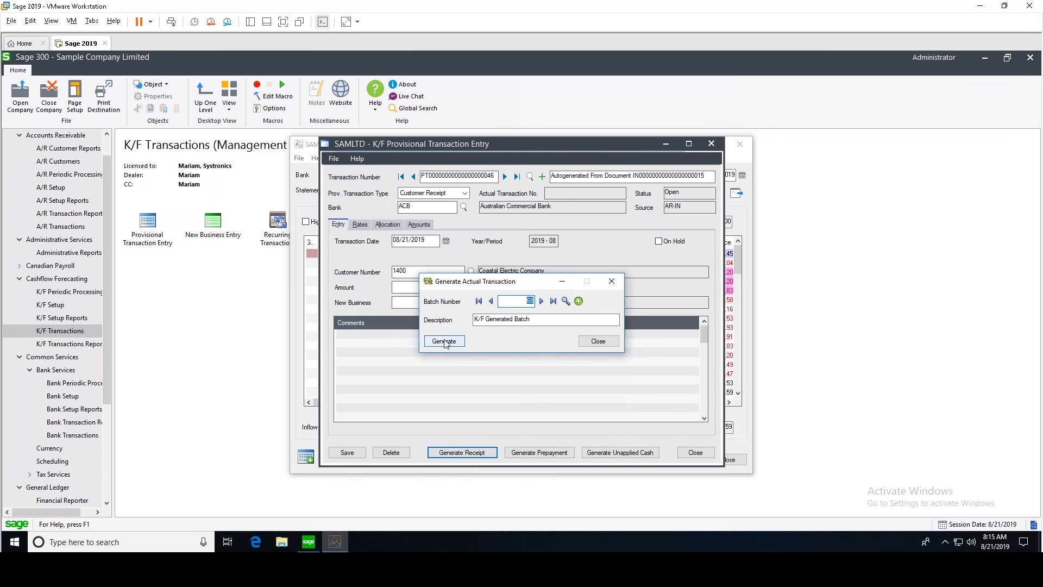
{"action": "key", "text": "Return"}
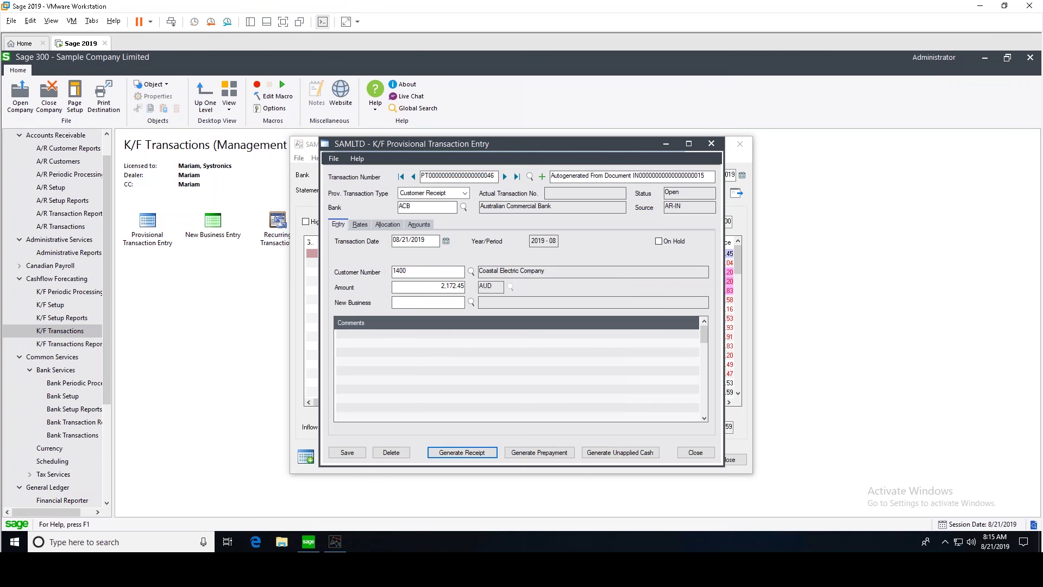
{"action": "key", "text": "Return"}
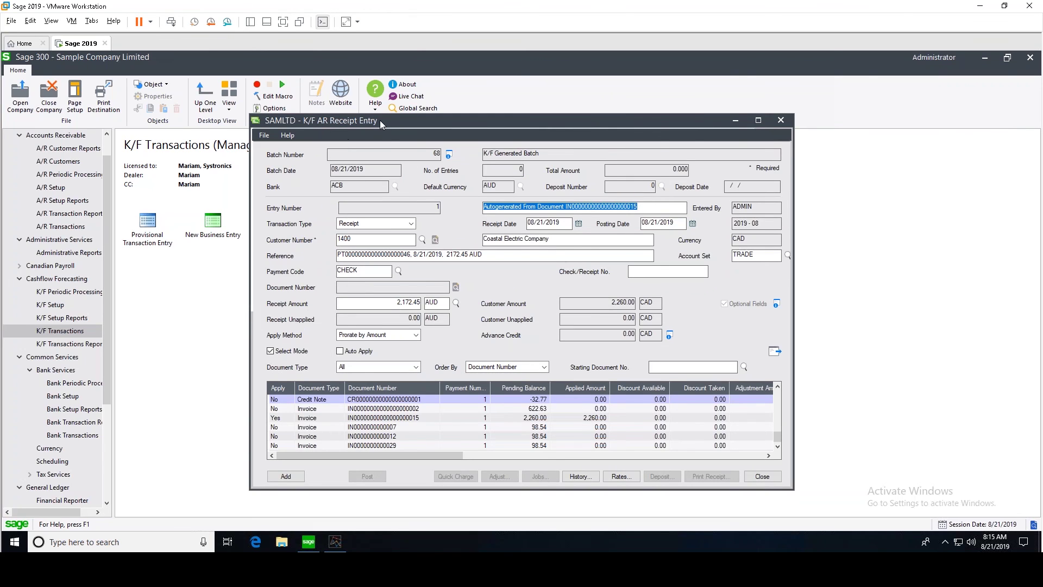
{"action": "left_click", "coordinate": [281, 419]}
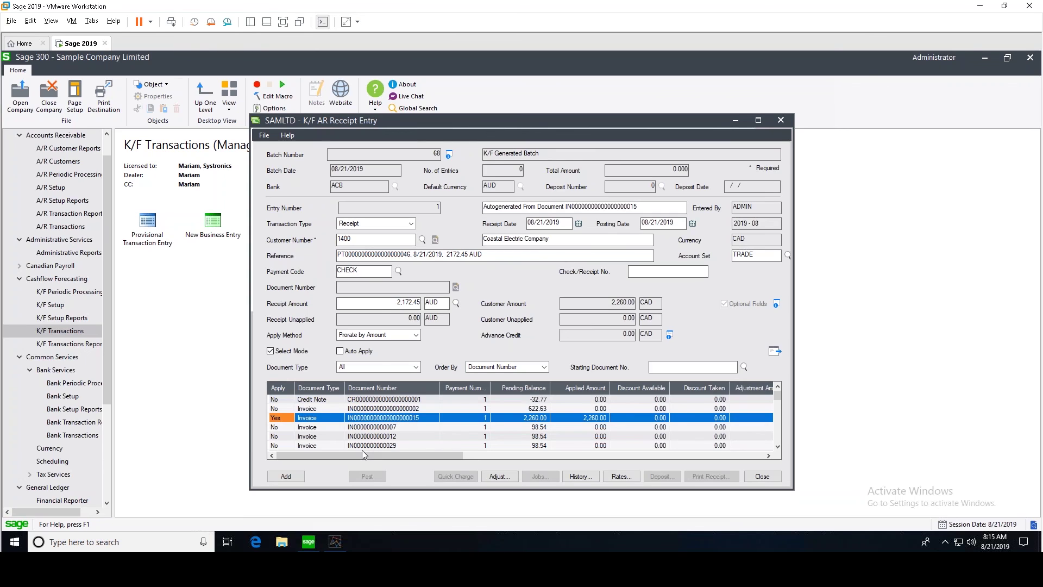
{"action": "left_click", "coordinate": [286, 476]}
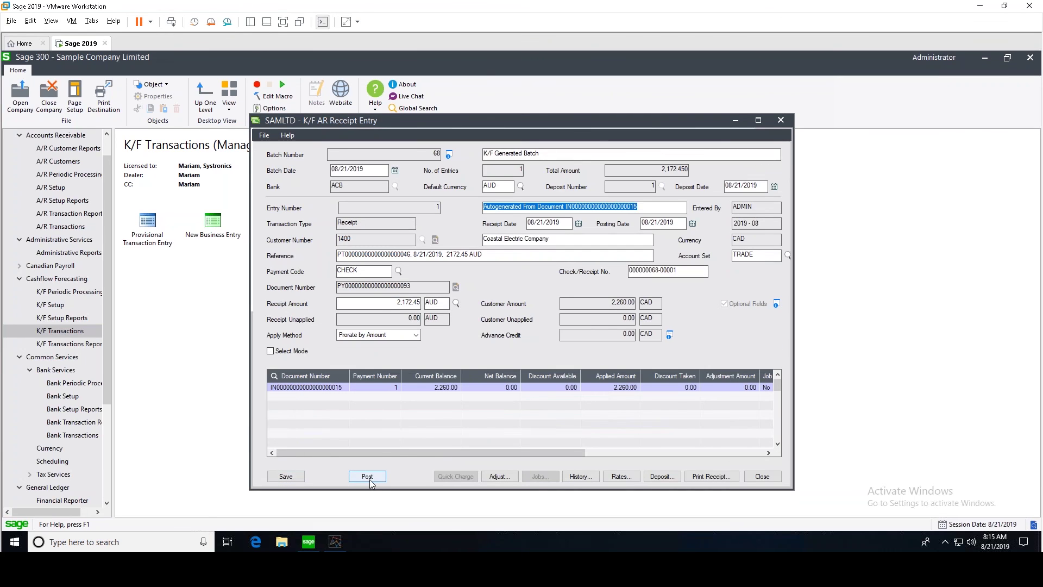
{"action": "left_click", "coordinate": [763, 477]}
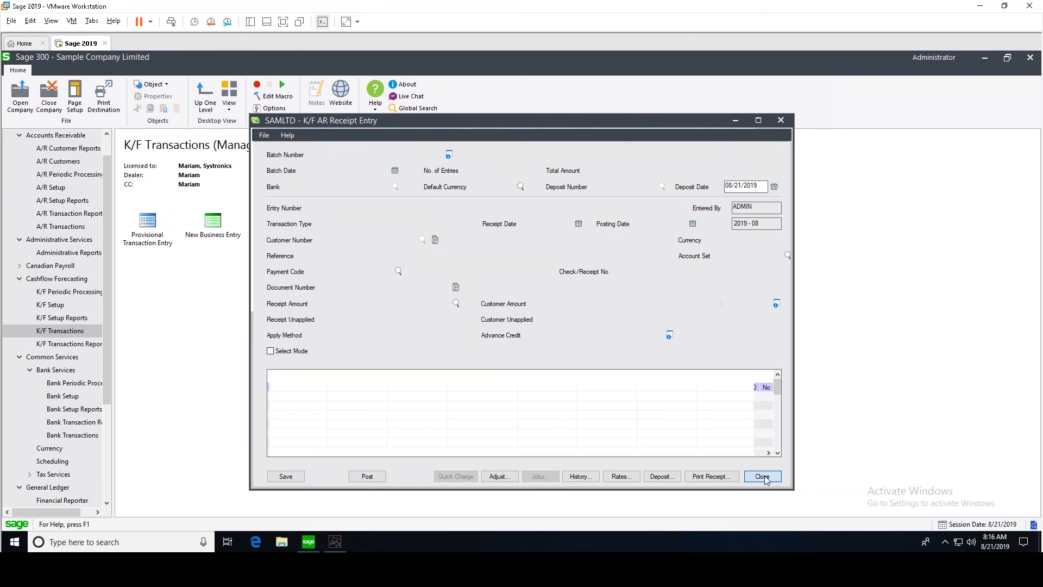